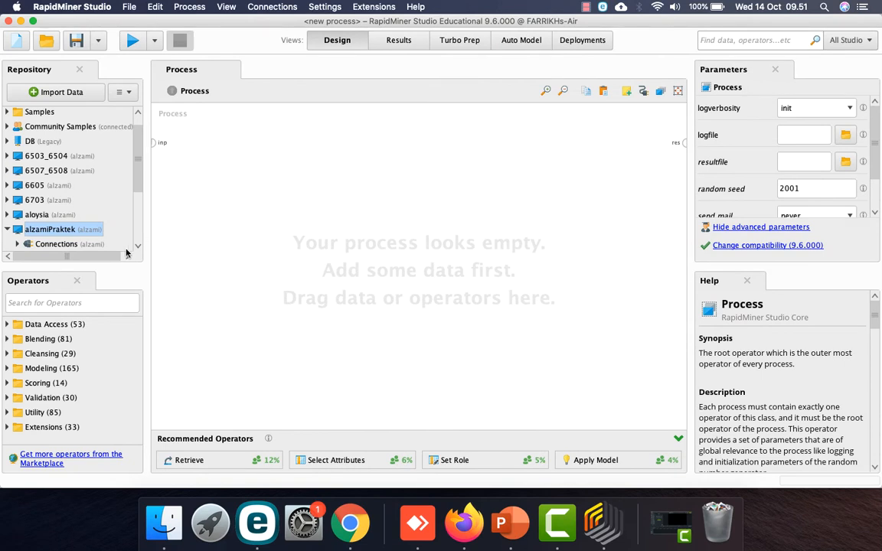
# Step: Add the Golf dataset from the Samples data folder to the process and connect its output to the process result
pyautogui.scroll(1, 21, 135)
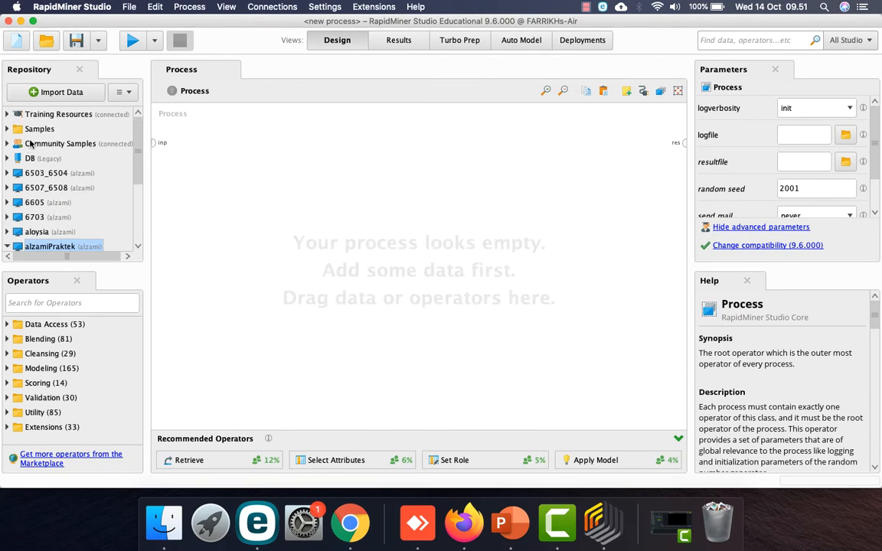
pyautogui.click(7, 129)
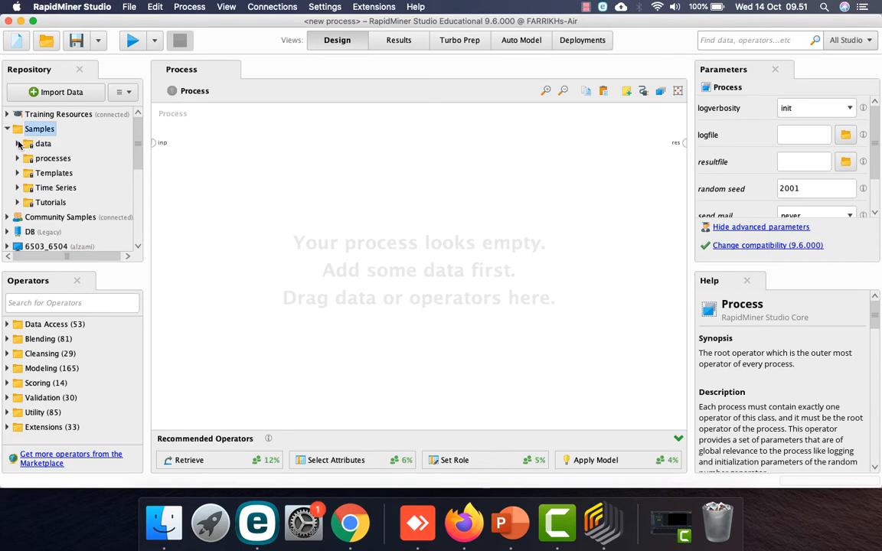
pyautogui.click(19, 144)
pyautogui.moveTo(46, 162); pyautogui.dragTo(229, 143)
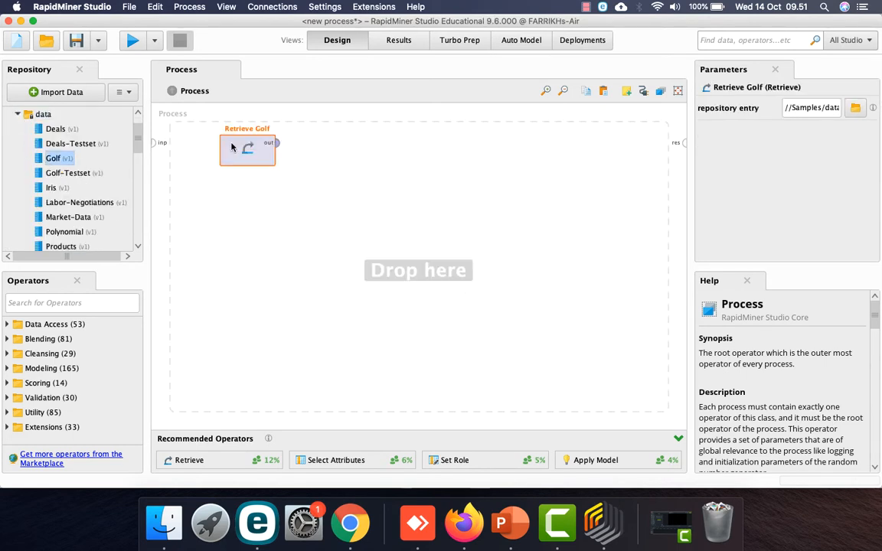
pyautogui.click(278, 143)
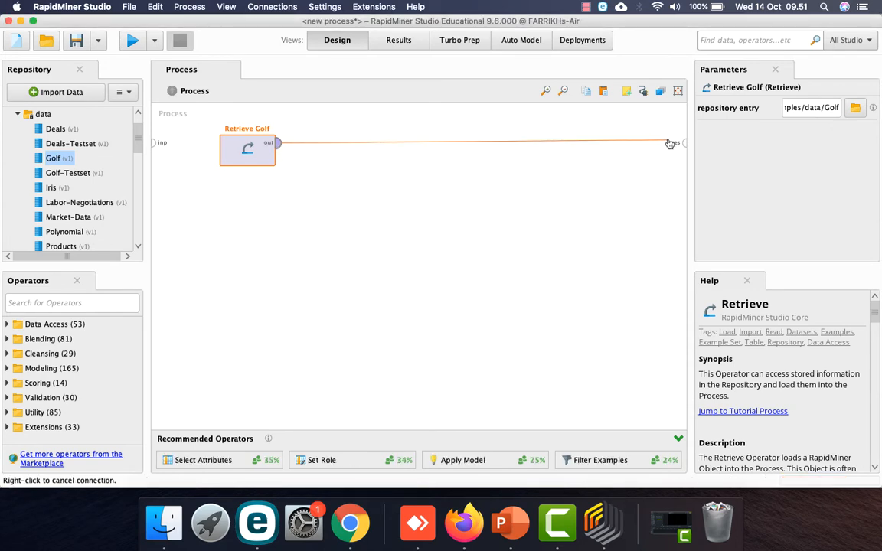
pyautogui.click(679, 142)
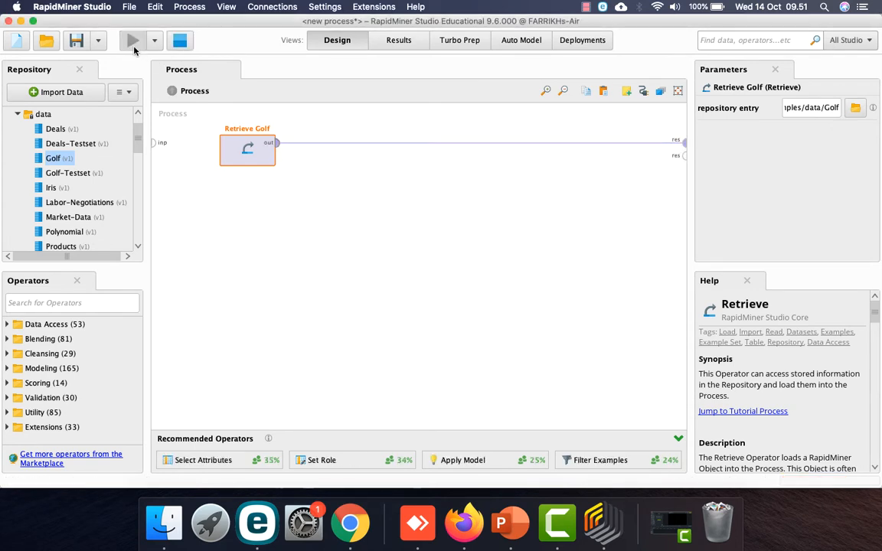
# Step: Run the process, inspect the Golf data and its attribute statistics, and return to the process design
pyautogui.click(133, 44)
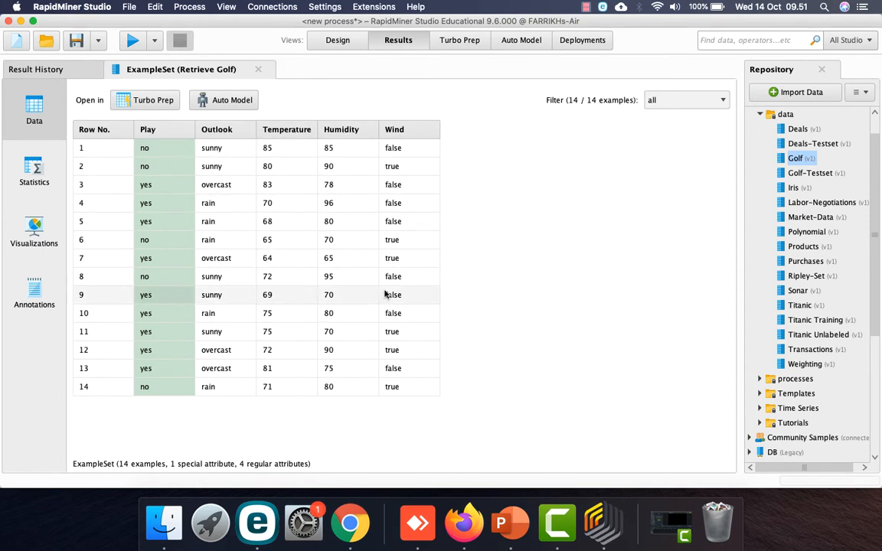
pyautogui.click(35, 174)
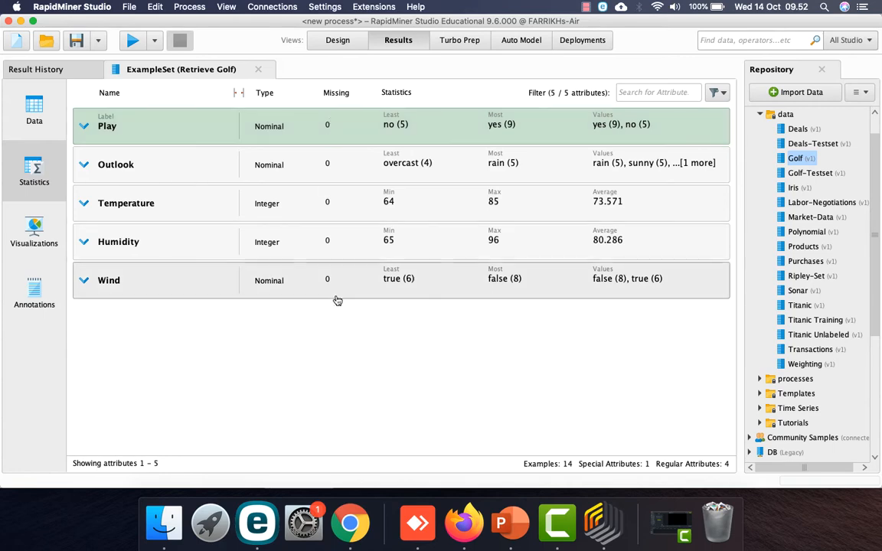
pyautogui.click(335, 42)
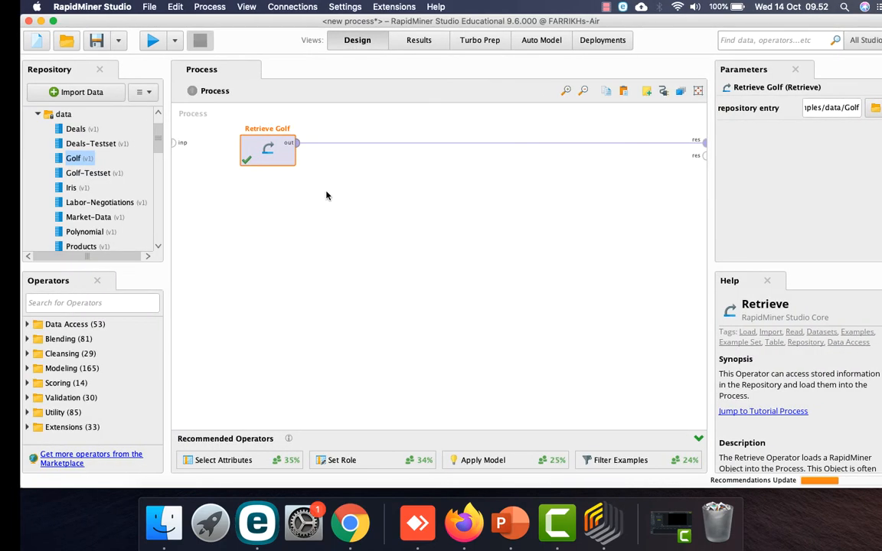
# Step: Switch to the slide presentation, review the classification method workflow slide, and return to RapidMiner Studio
pyautogui.hotkey('ctrl', 'Right')
pyautogui.hotkey('ctrl', 'Left')
pyautogui.hotkey('ctrl', 'Right')
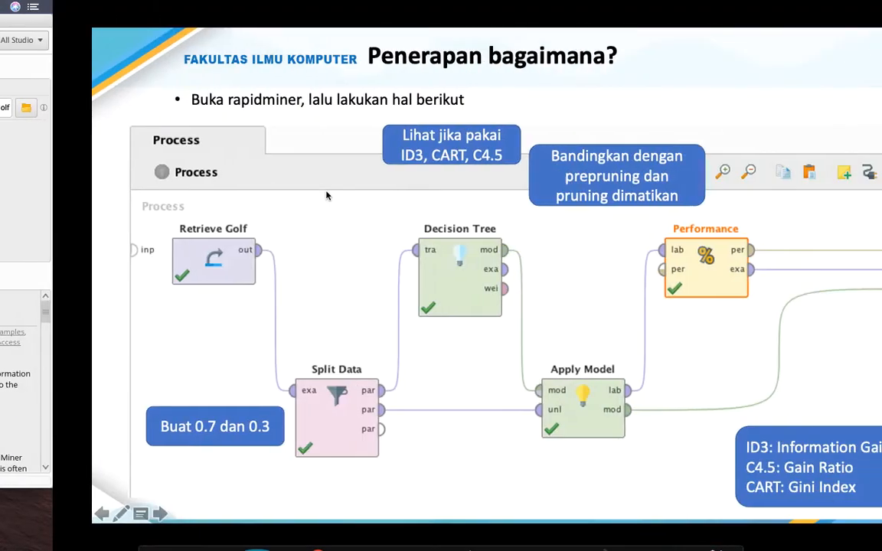
pyautogui.press('Right')
pyautogui.press('Right')
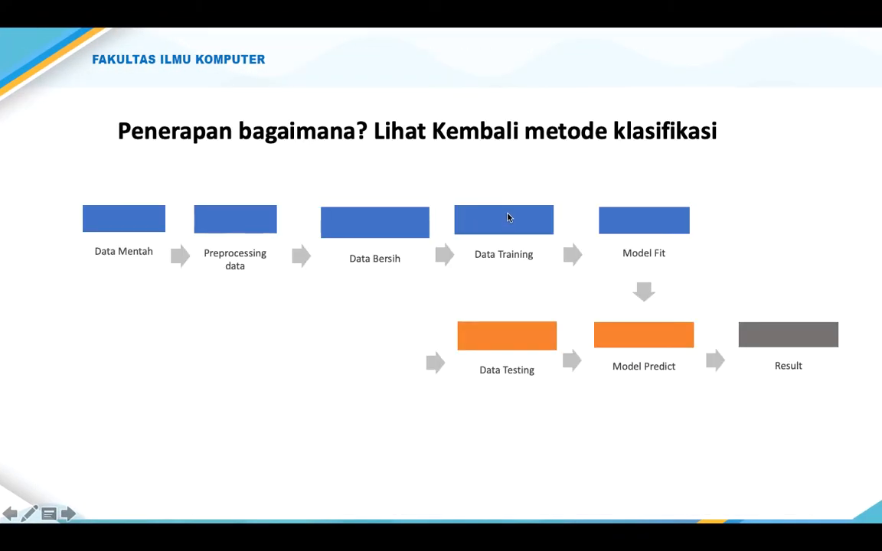
pyautogui.hotkey('ctrl', 'Left')
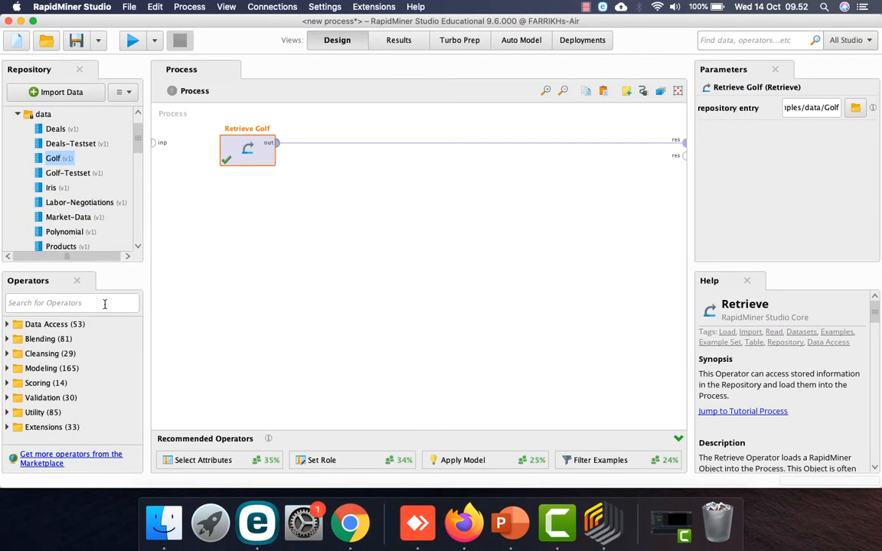
# Step: Add a Split Data operator to the process and remove the connection between Retrieve Golf and the process result
pyautogui.click(86, 300)
pyautogui.write('split da')
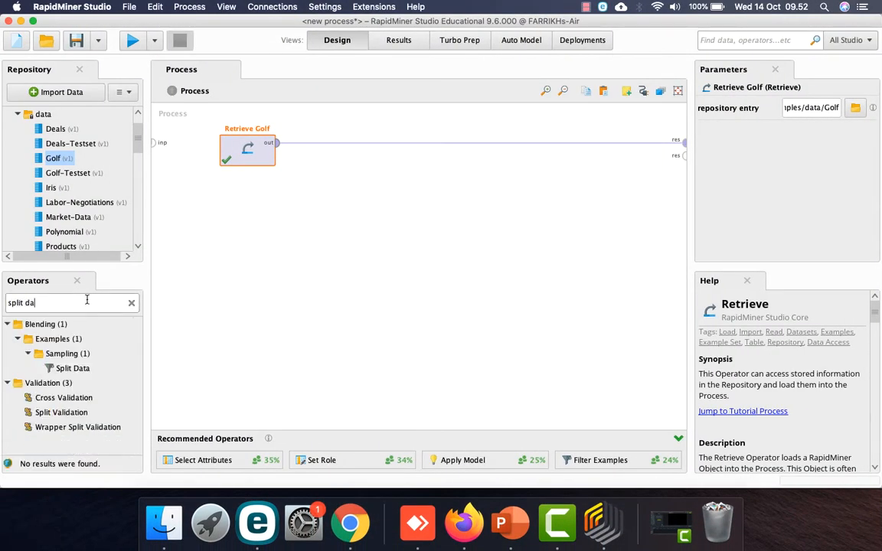
pyautogui.moveTo(68, 368); pyautogui.dragTo(366, 177)
pyautogui.click(478, 145)
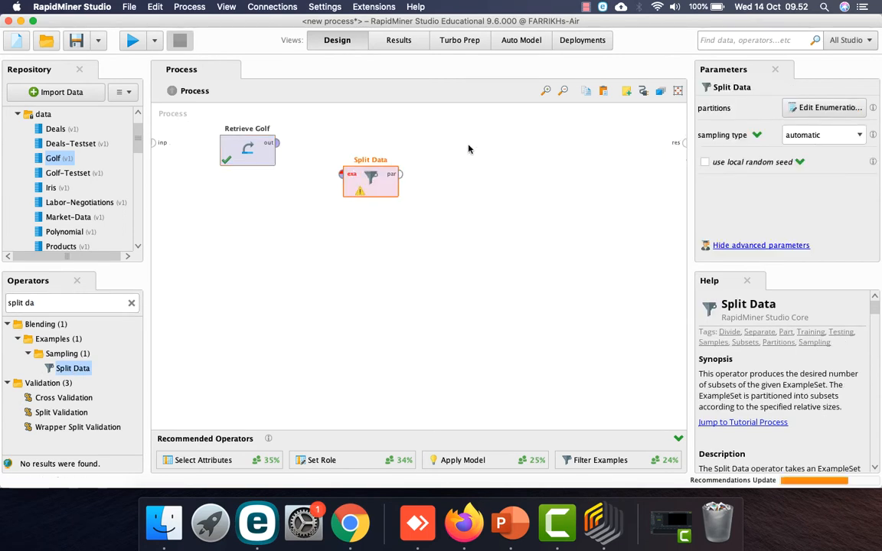
# Step: Connect Retrieve Golf's output to Split Data's example input and align Split Data level with Retrieve Golf
pyautogui.click(278, 144)
pyautogui.click(337, 177)
pyautogui.moveTo(368, 187); pyautogui.dragTo(368, 156)
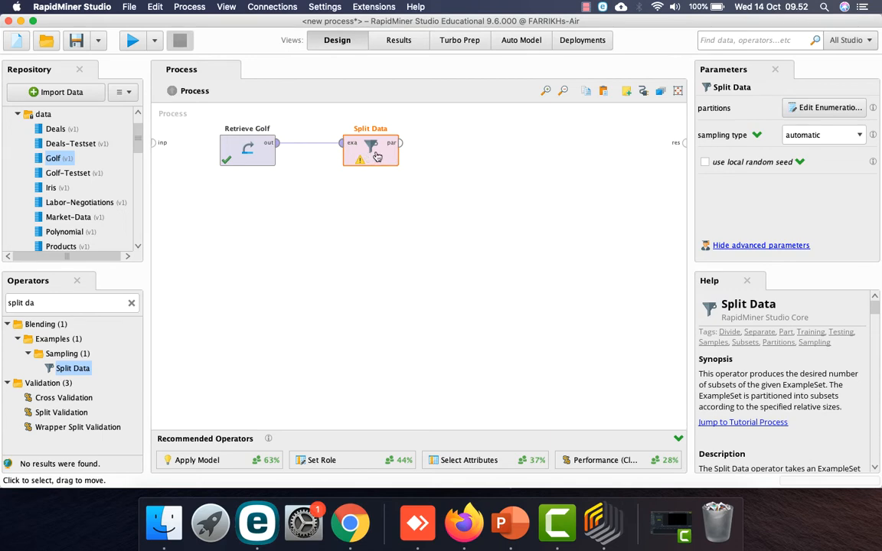
# Step: Set the Split Data partition ratios to 0.7 and 0.3 and connect its first partition output to the process result
pyautogui.hotkey('ctrl', 'Right')
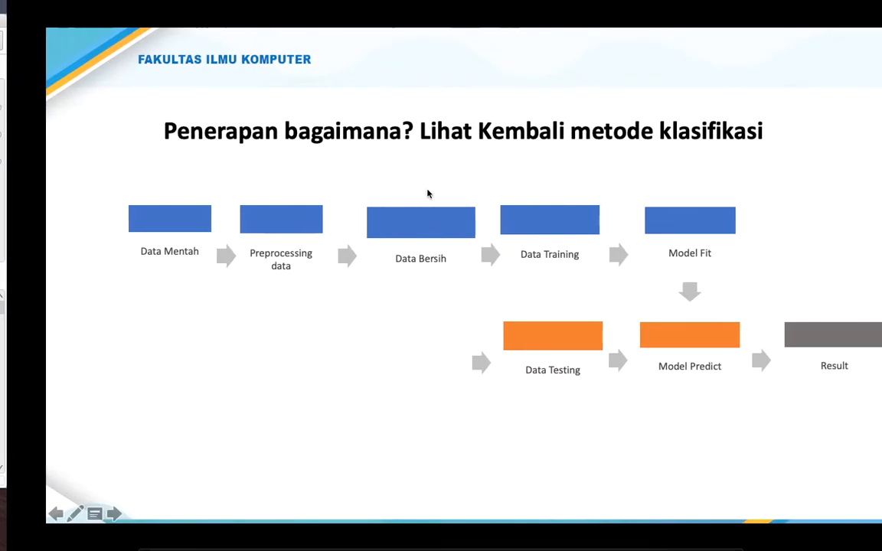
pyautogui.hotkey('ctrl', 'Left')
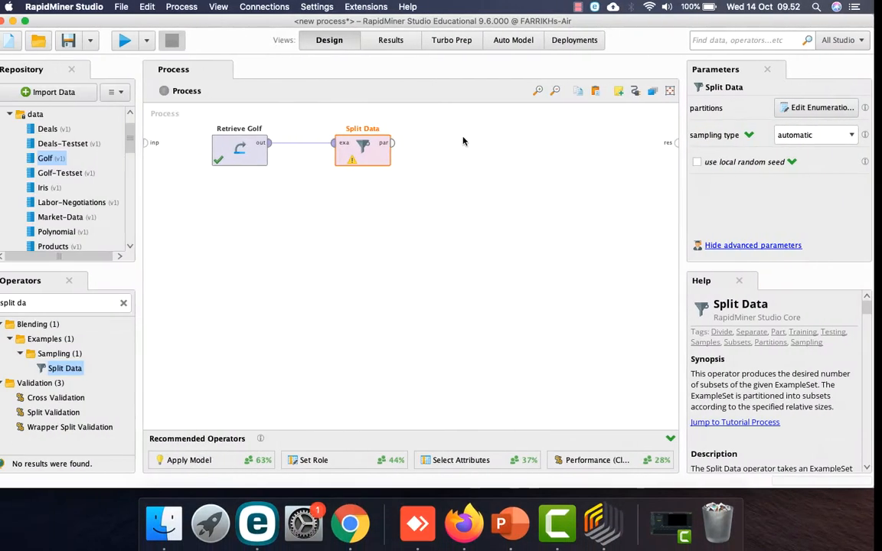
pyautogui.click(806, 111)
pyautogui.click(436, 401)
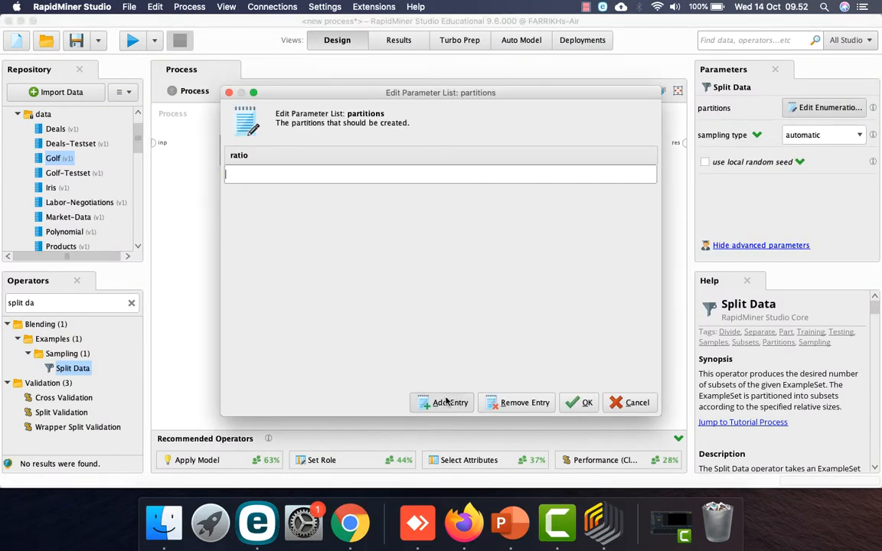
pyautogui.write('0.6')
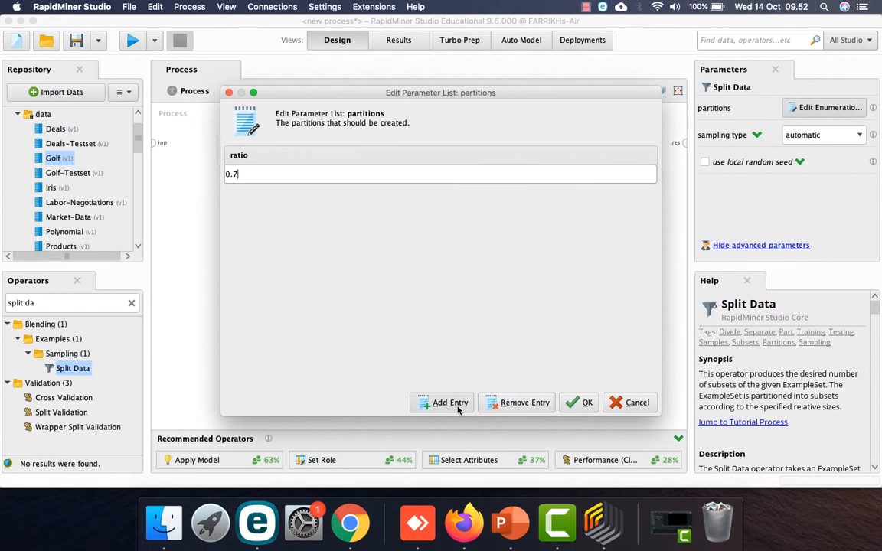
pyautogui.click(453, 406)
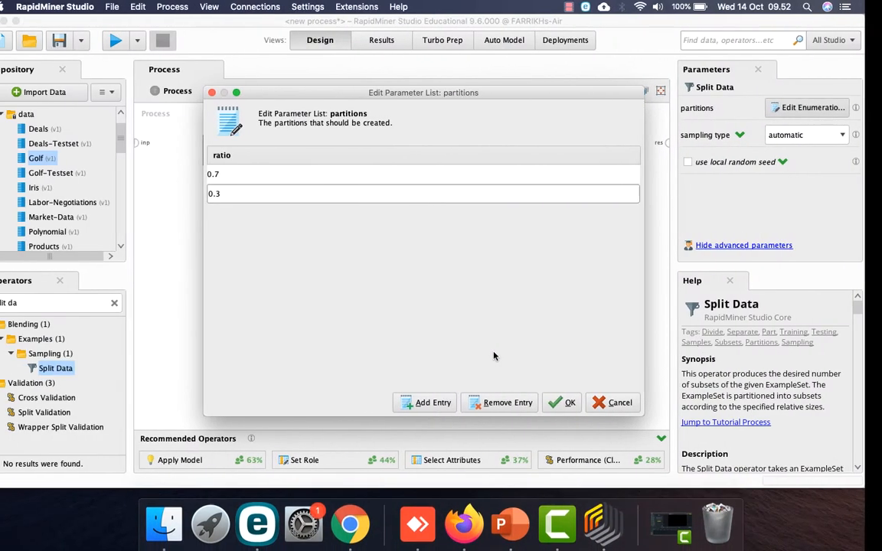
pyautogui.click(566, 408)
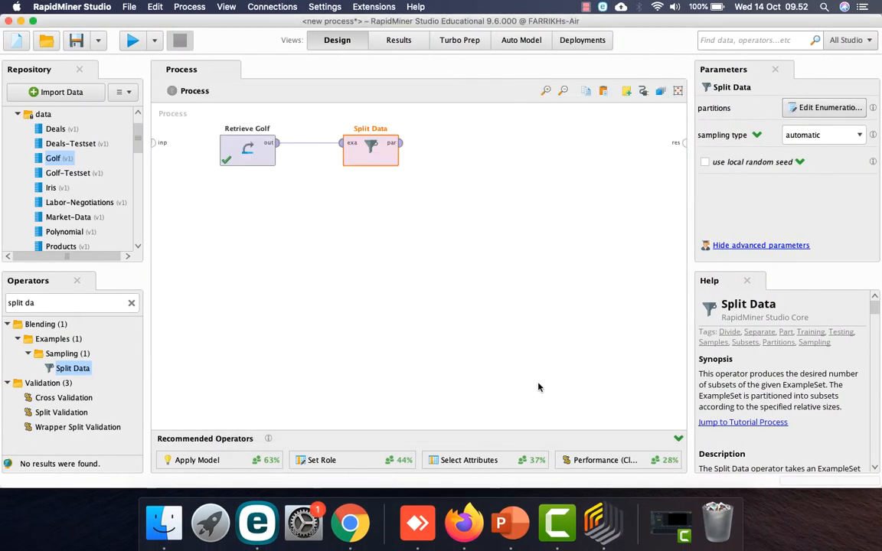
pyautogui.click(403, 145)
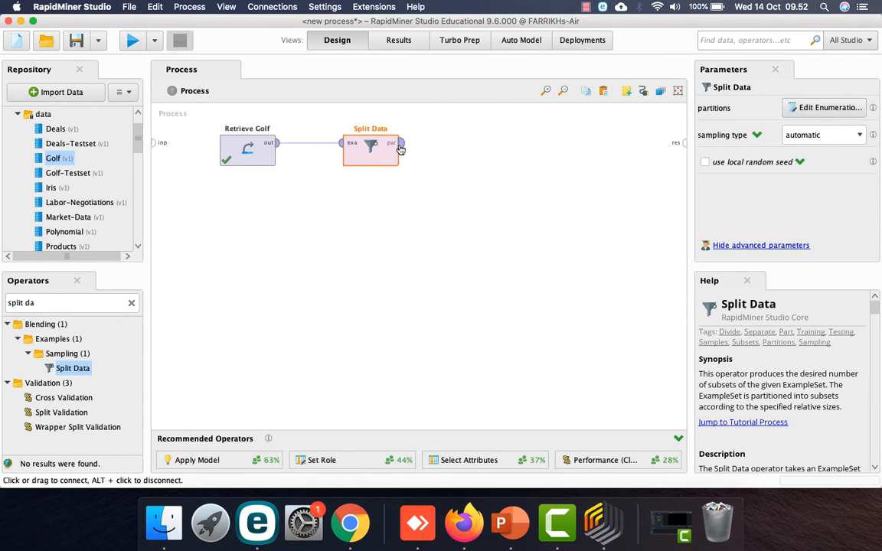
pyautogui.click(684, 142)
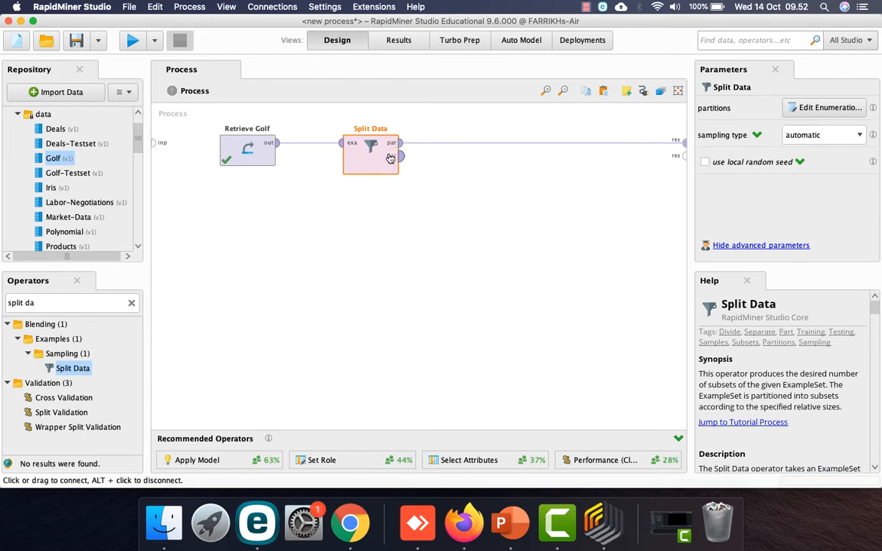
# Step: Check the model fit stage on the workflow slide and add a Decision Tree operator after Split Data
pyautogui.hotkey('ctrl', 'Right')
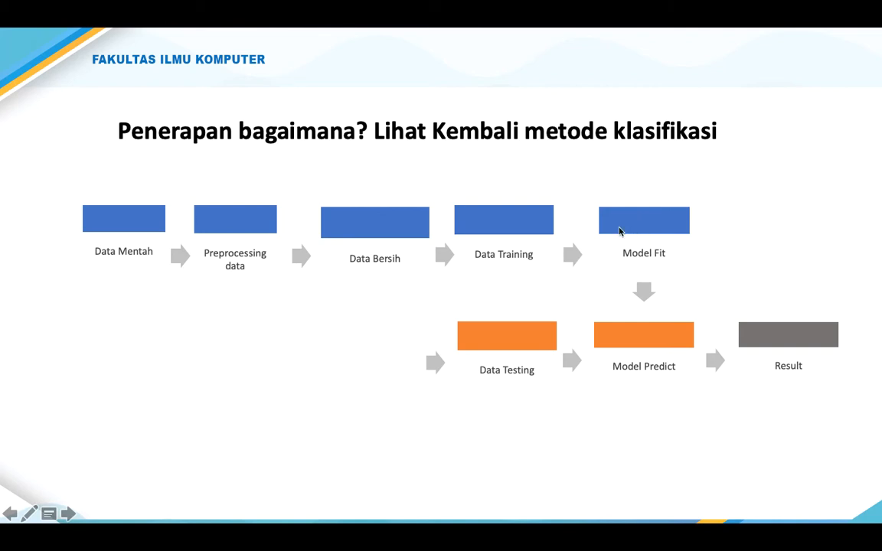
pyautogui.hotkey('ctrl', 'Left')
pyautogui.tripleClick(65, 302)
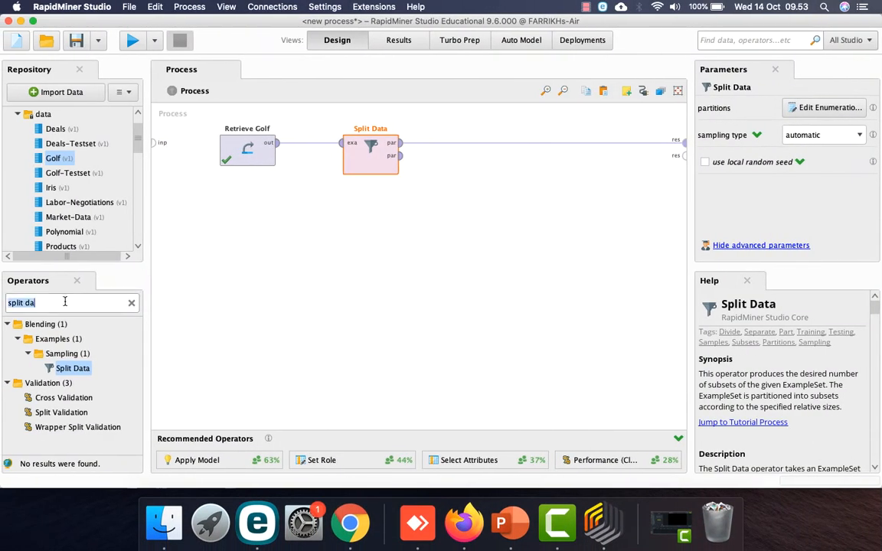
pyautogui.write('decisi')
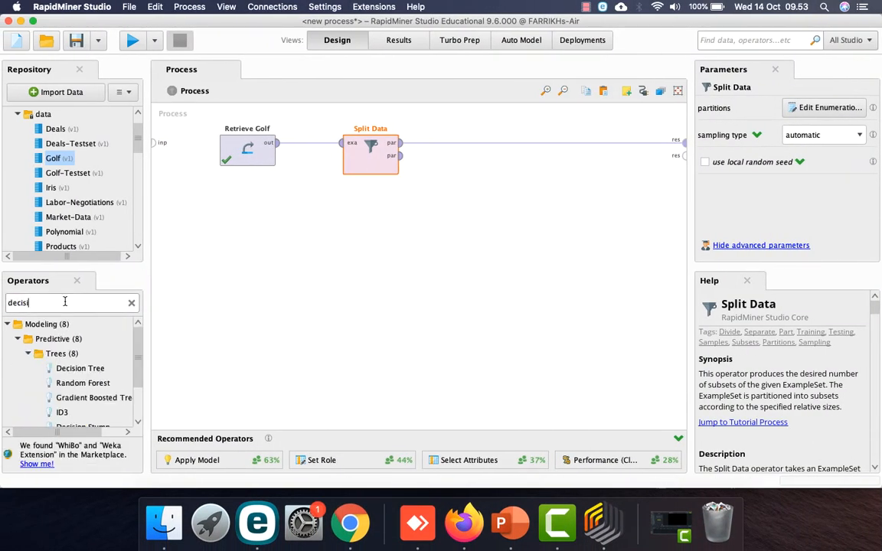
pyautogui.moveTo(78, 368); pyautogui.dragTo(503, 155)
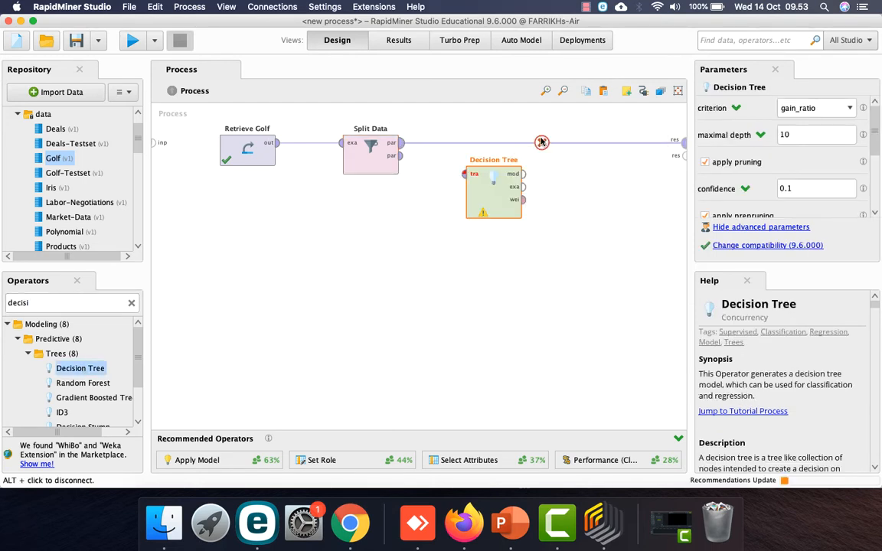
# Step: Connect Split Data's first partition to Decision Tree's training input, placing Split Data lower and Decision Tree level with Retrieve Golf
pyautogui.click(399, 142)
pyautogui.click(464, 174)
pyautogui.moveTo(370, 161); pyautogui.dragTo(370, 255)
pyautogui.moveTo(504, 201); pyautogui.dragTo(489, 166)
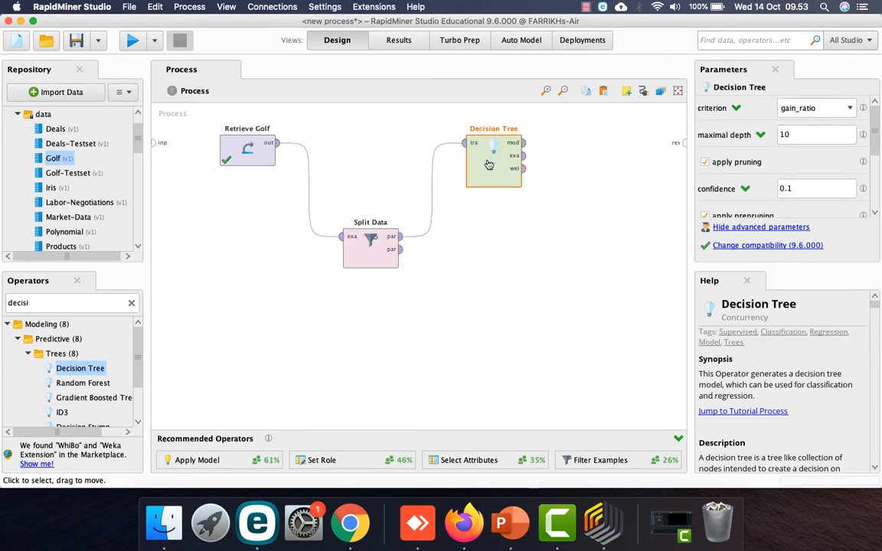
# Step: Check the model predict stage on the workflow slide and add an Apply Model operator below Decision Tree
pyautogui.hotkey('ctrl', 'Right')
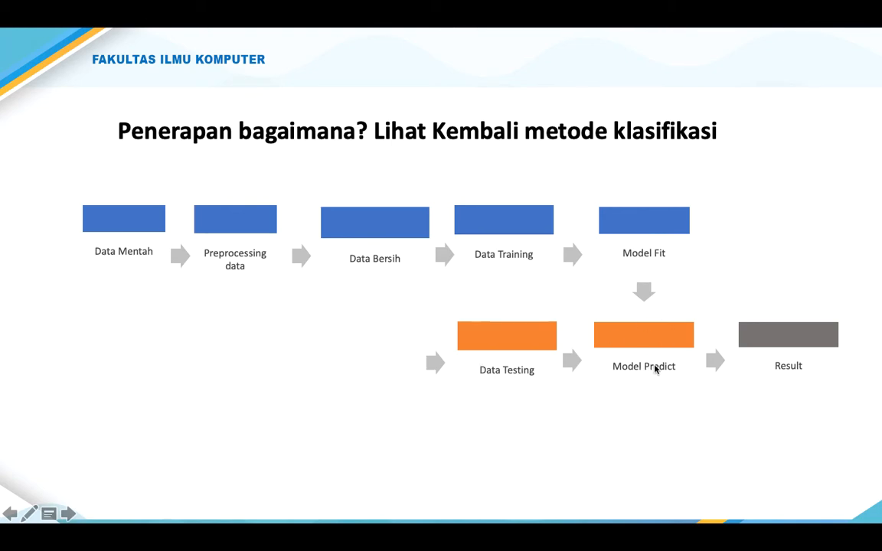
pyautogui.hotkey('ctrl', 'Left')
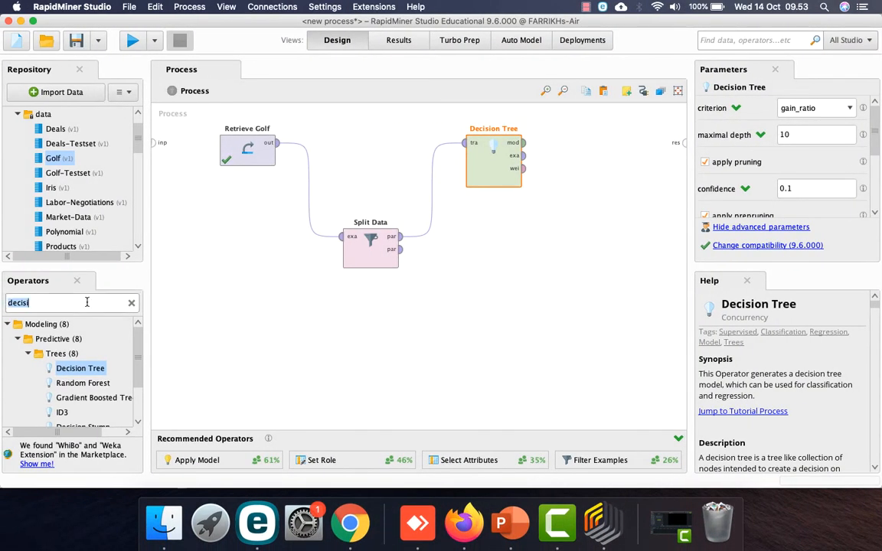
pyautogui.doubleClick(89, 299)
pyautogui.write('apply mo')
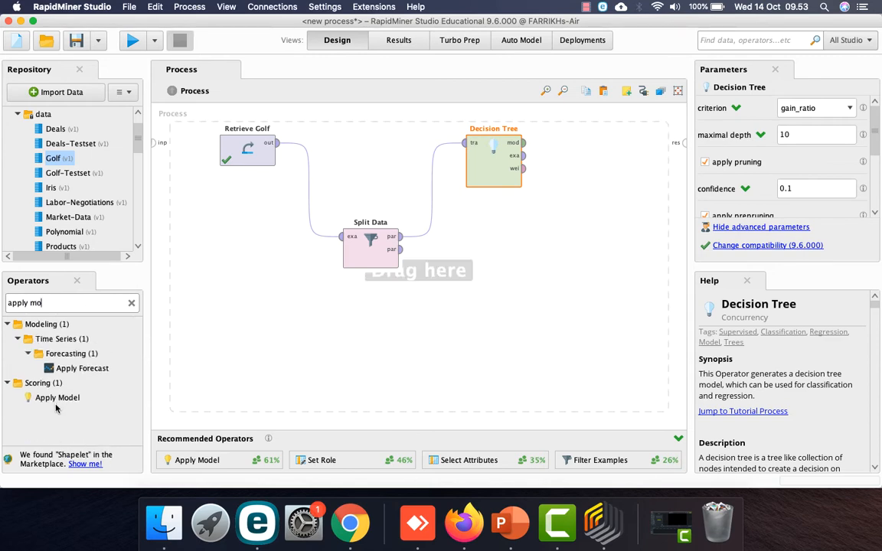
pyautogui.moveTo(55, 399); pyautogui.dragTo(506, 246)
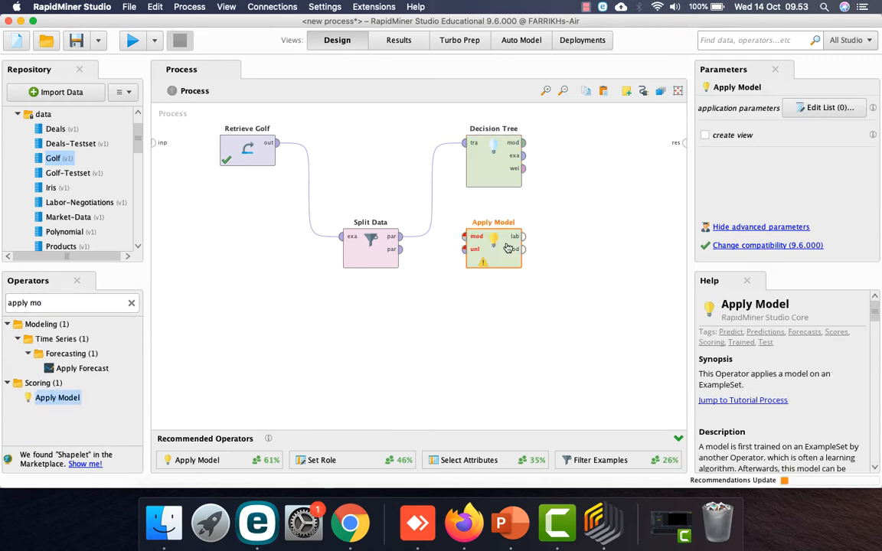
# Step: Connect Decision Tree's model and Split Data's second partition to Apply Model's model and unlabelled inputs, spacing the two model operators apart
pyautogui.click(525, 144)
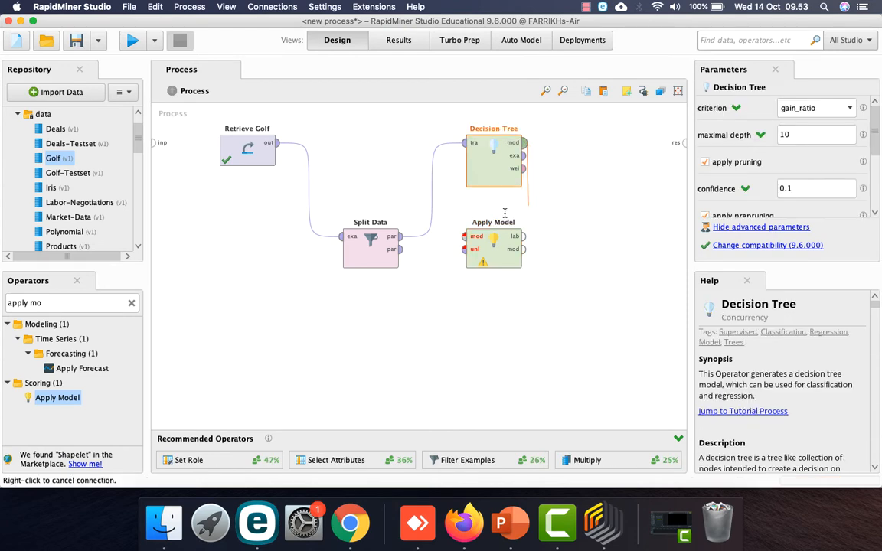
pyautogui.click(463, 236)
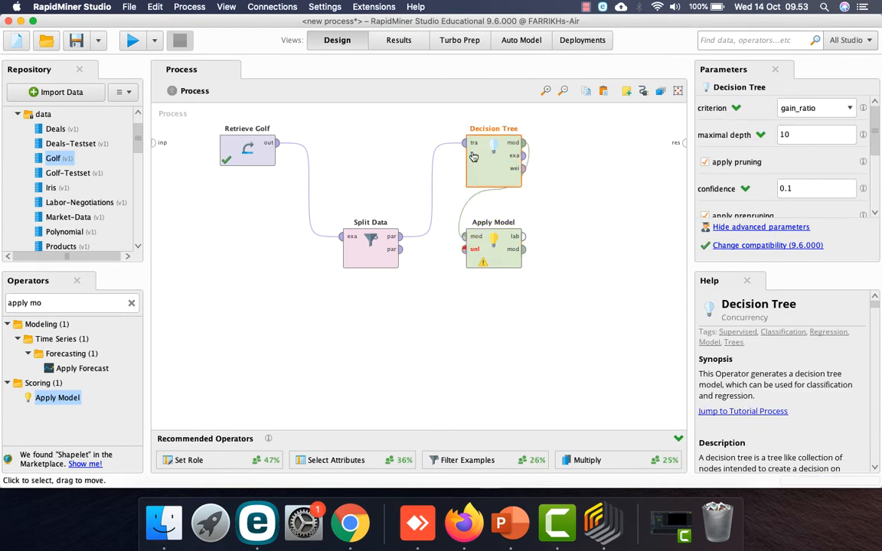
pyautogui.moveTo(475, 156); pyautogui.dragTo(456, 151)
pyautogui.moveTo(489, 254); pyautogui.dragTo(530, 253)
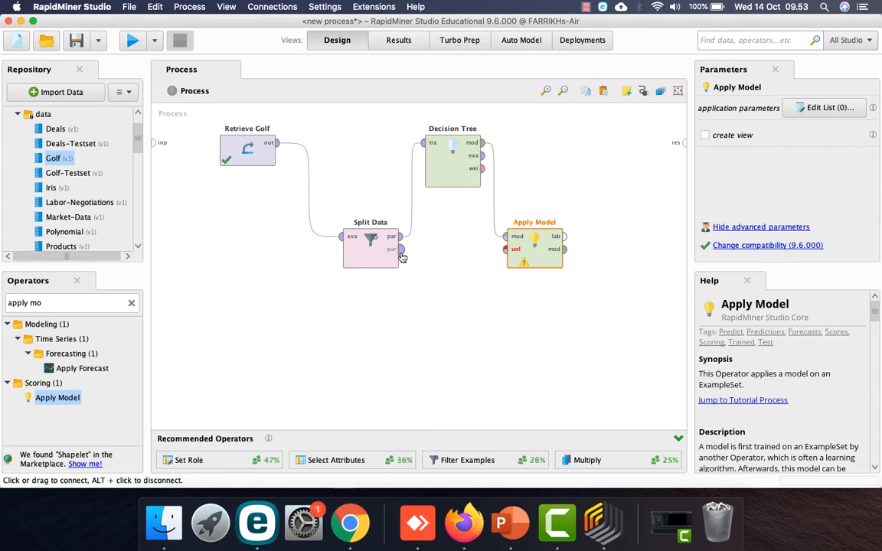
pyautogui.moveTo(402, 257); pyautogui.dragTo(506, 256)
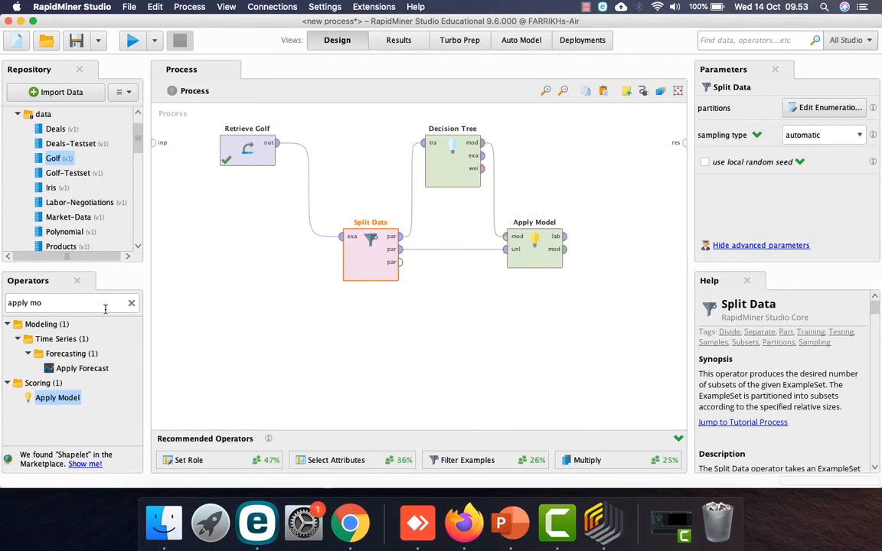
# Step: Find the Performance (Classification) operator and add it to the process, up and to the right of Apply Model
pyautogui.click(84, 299)
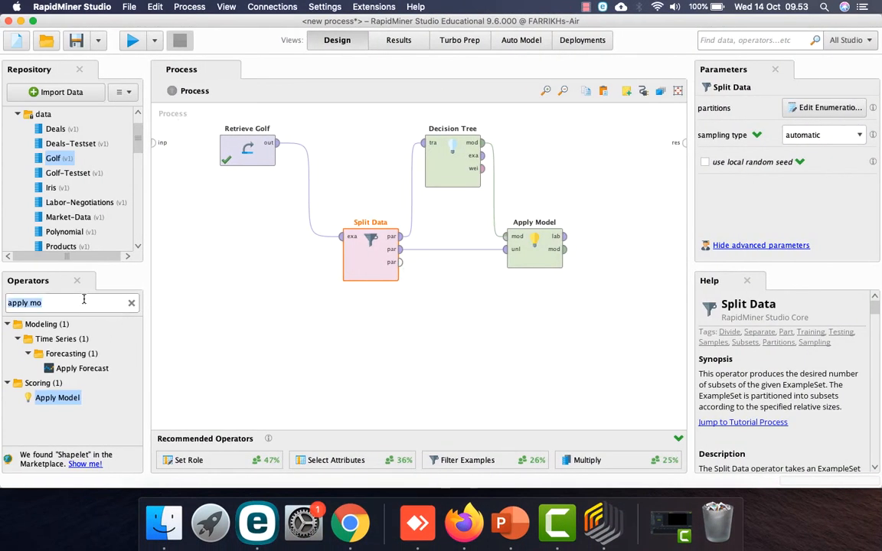
pyautogui.write('perform')
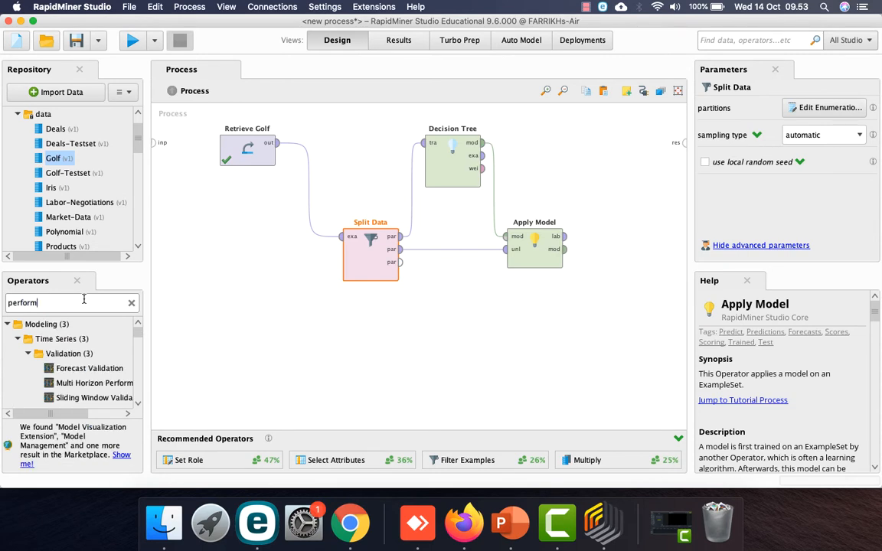
pyautogui.write('ance')
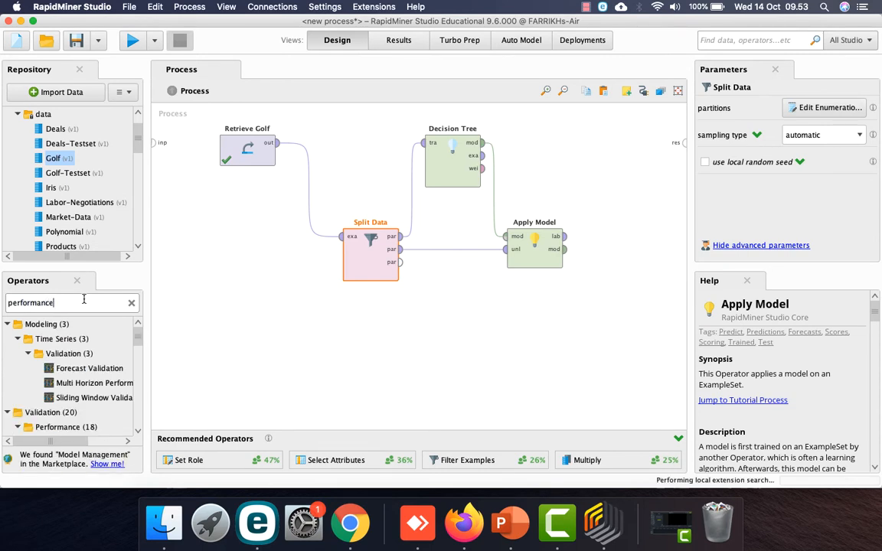
pyautogui.scroll(-5, 51, 388)
pyautogui.hscroll(2, 51, 388)
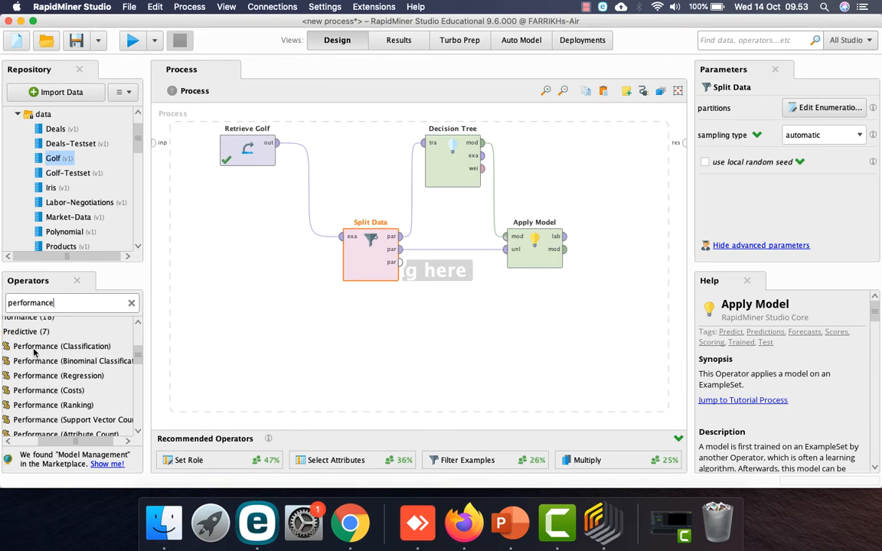
pyautogui.moveTo(32, 349); pyautogui.dragTo(604, 184)
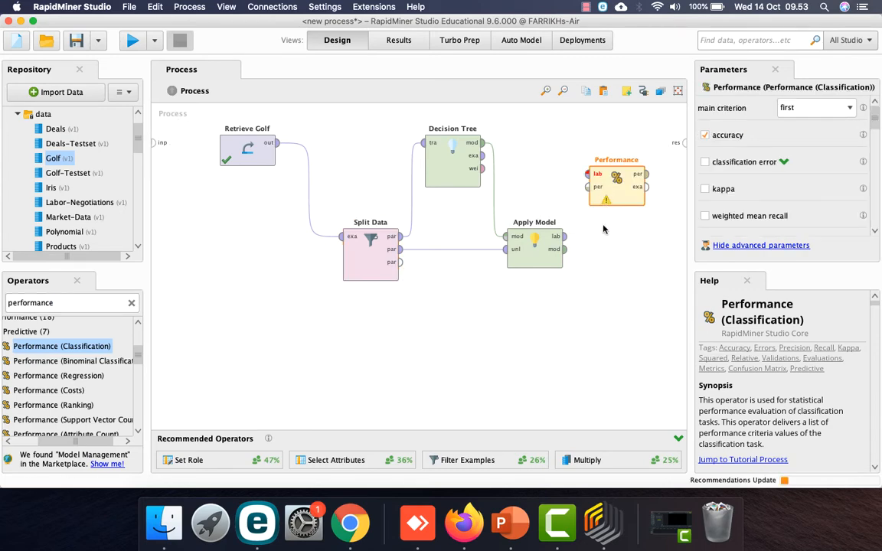
# Step: Connect Apply Model's labelled data output to Performance's labelled input and enable the classification error criterion alongside accuracy
pyautogui.click(567, 242)
pyautogui.click(587, 175)
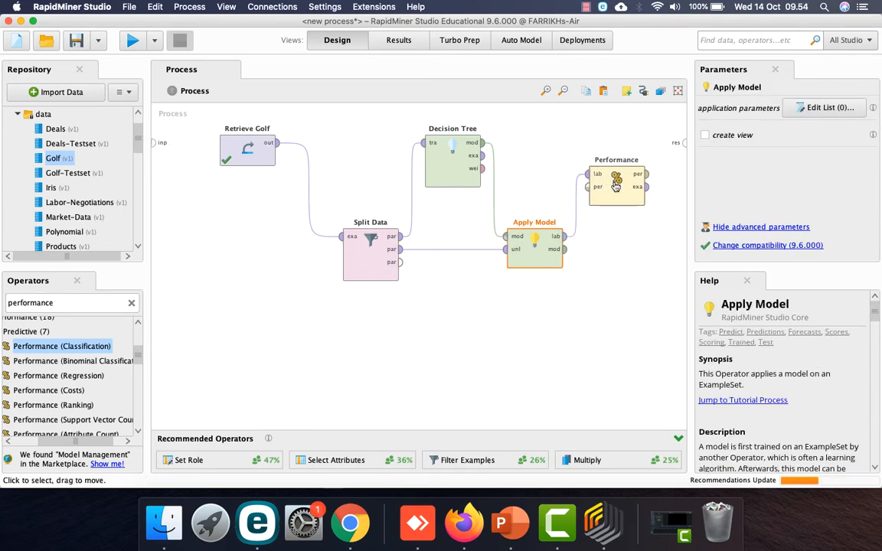
pyautogui.click(617, 188)
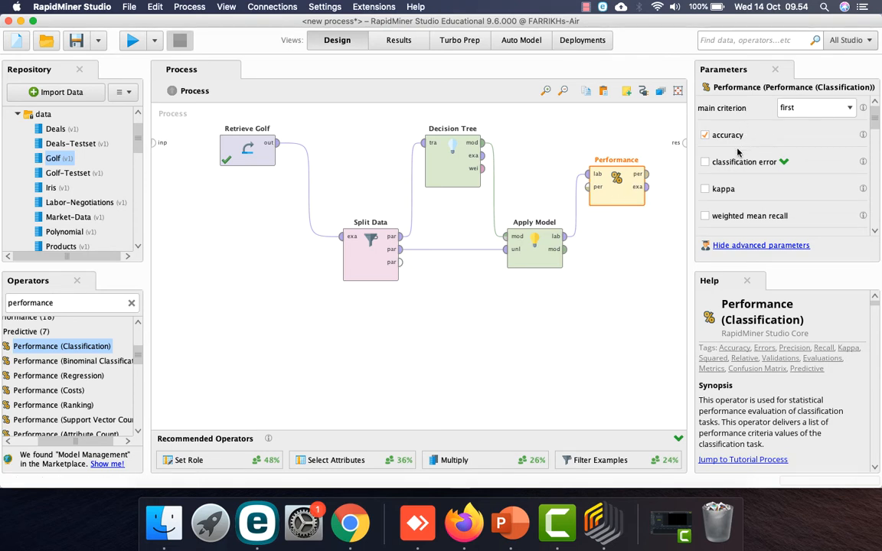
pyautogui.scroll(-3, 736, 179)
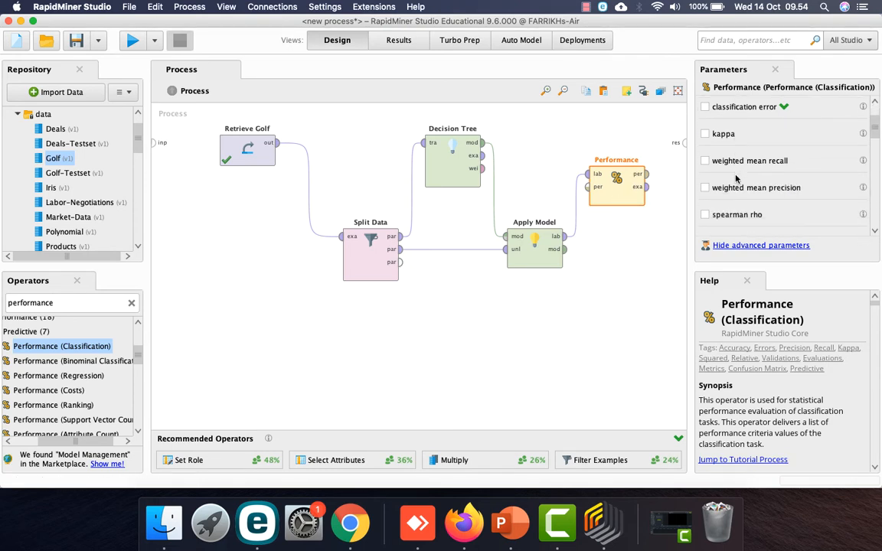
pyautogui.scroll(2, 735, 178)
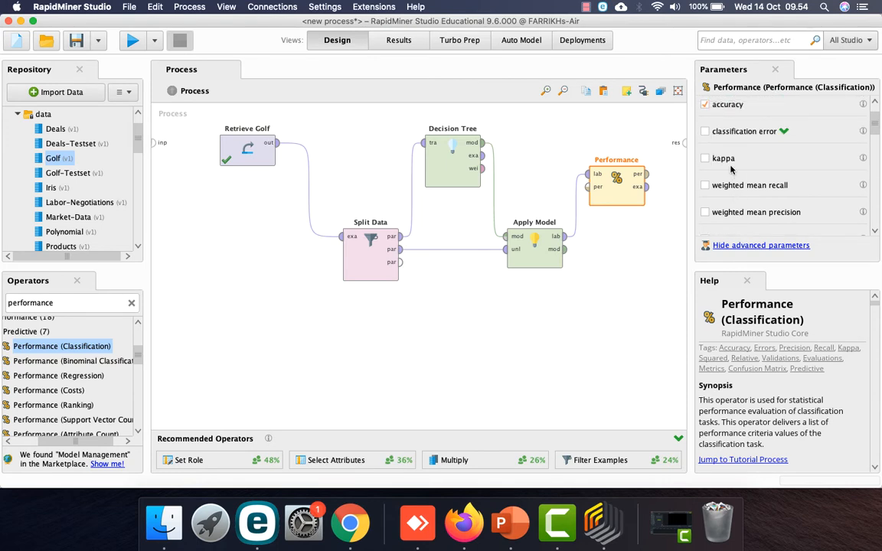
pyautogui.scroll(1, 731, 170)
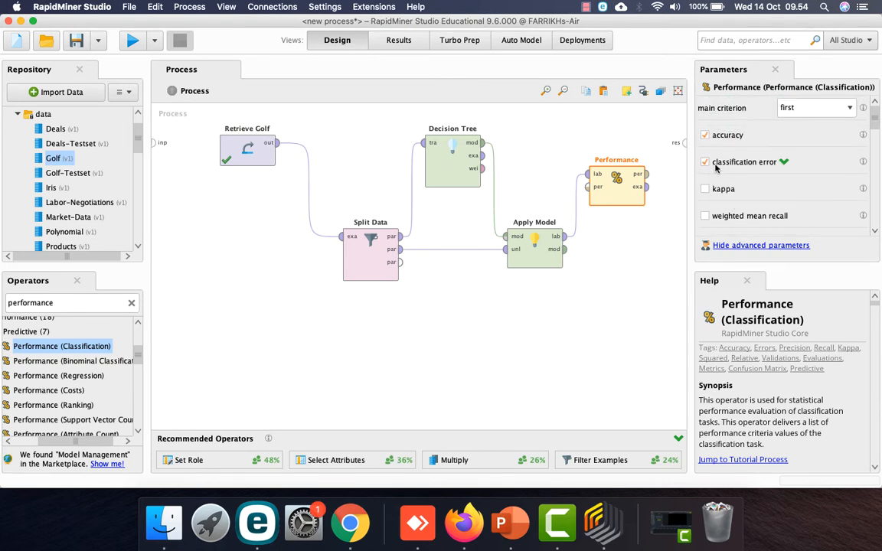
# Step: Connect Performance's performance output to the process's first result port and run the process
pyautogui.click(647, 175)
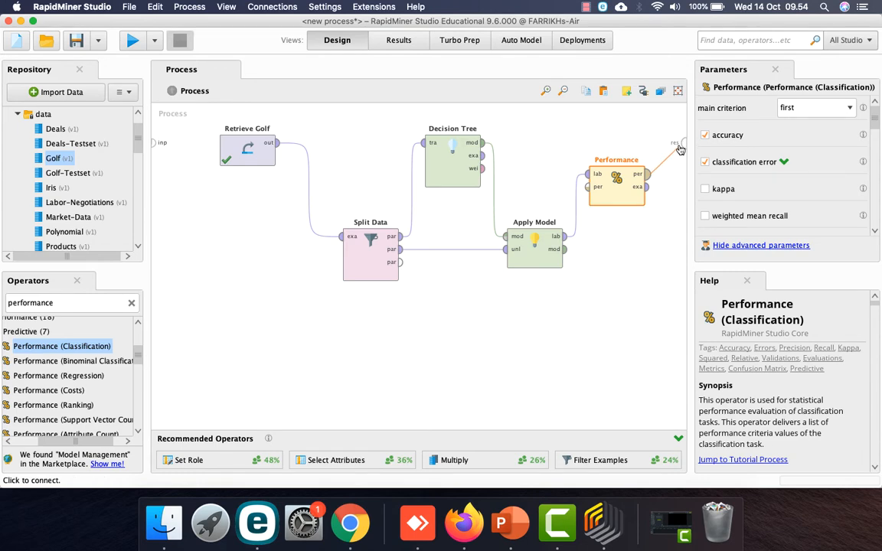
pyautogui.click(683, 143)
pyautogui.click(132, 41)
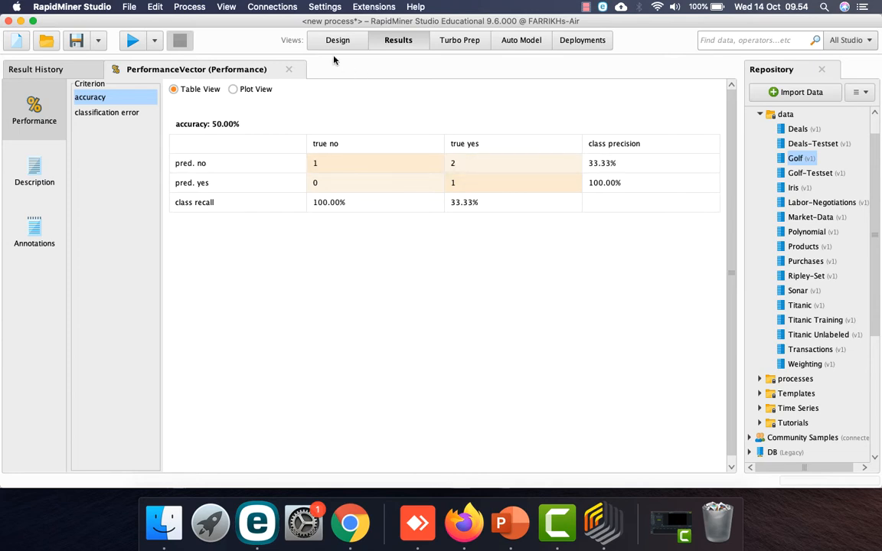
# Step: Examine the classification error and accuracy tables of the performance vector, and return to the process design
pyautogui.click(130, 116)
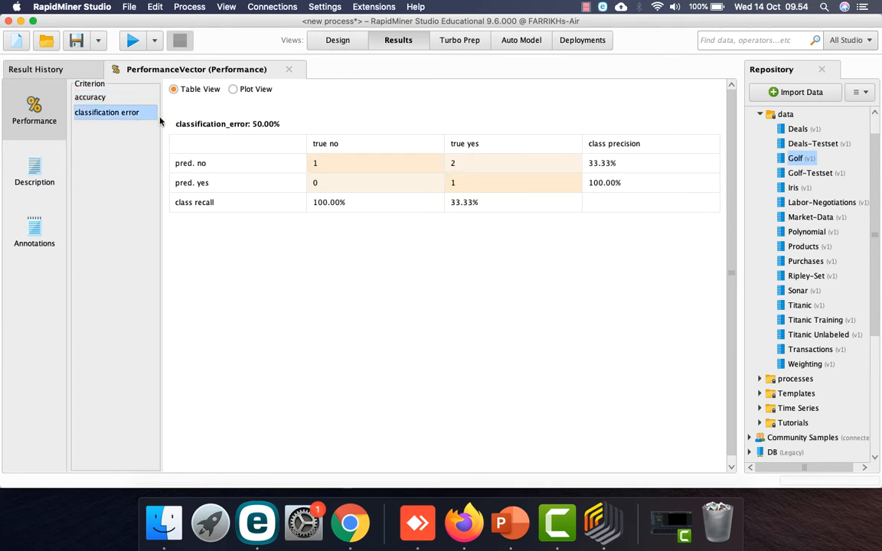
pyautogui.click(105, 97)
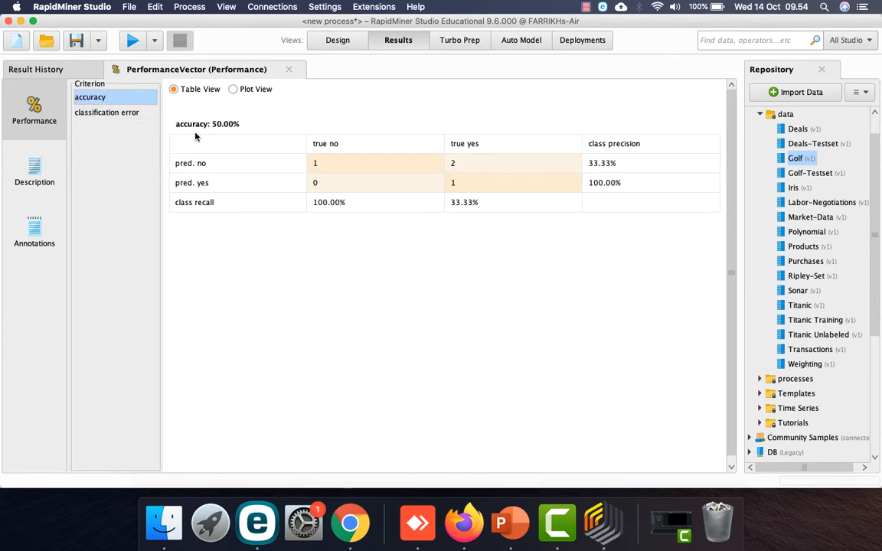
pyautogui.click(337, 40)
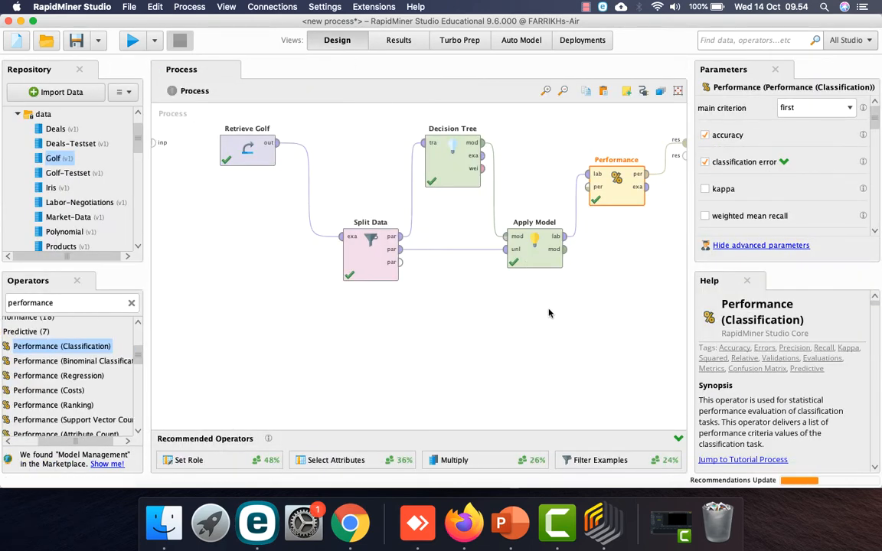
# Step: Check the algorithm-to-criterion notes on the workflow slide and set Decision Tree's criterion to information_gain for ID3
pyautogui.click(441, 161)
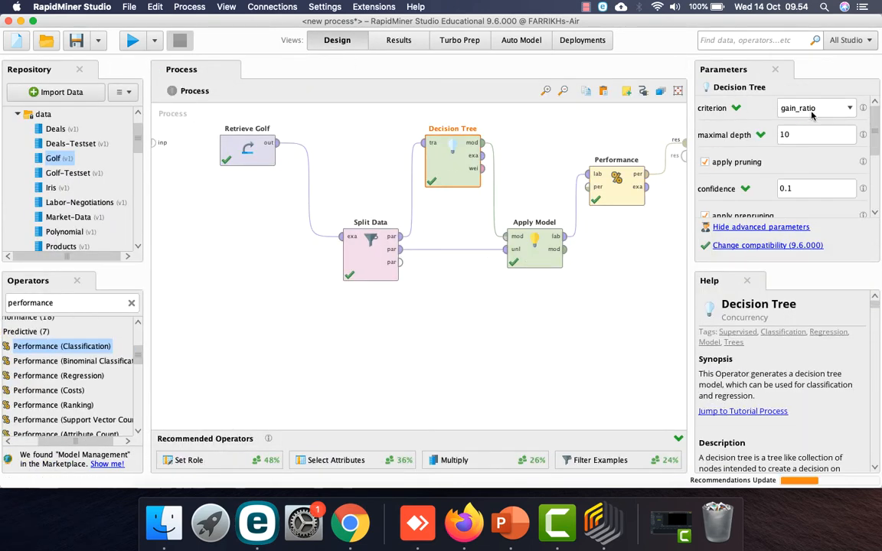
pyautogui.hotkey('ctrl', 'Right')
pyautogui.press('Right')
pyautogui.press('Right')
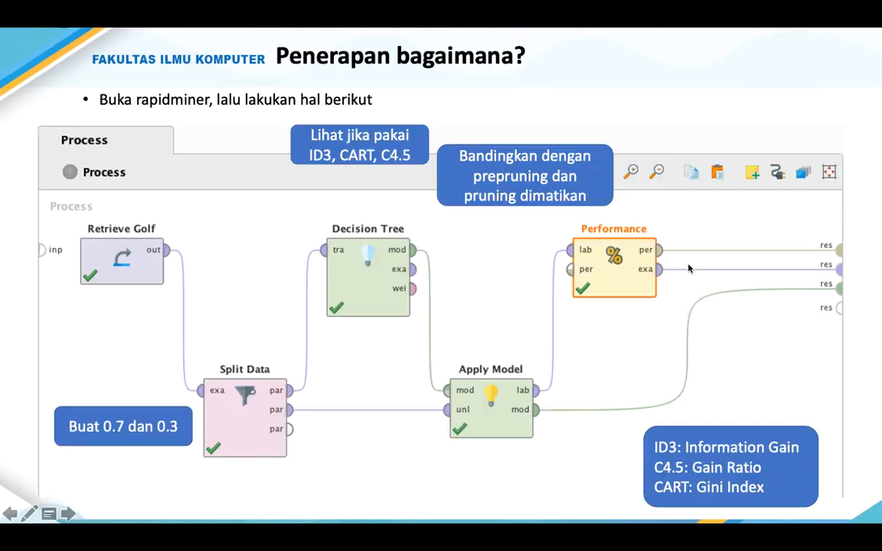
pyautogui.hotkey('ctrl', 'Left')
pyautogui.click(809, 108)
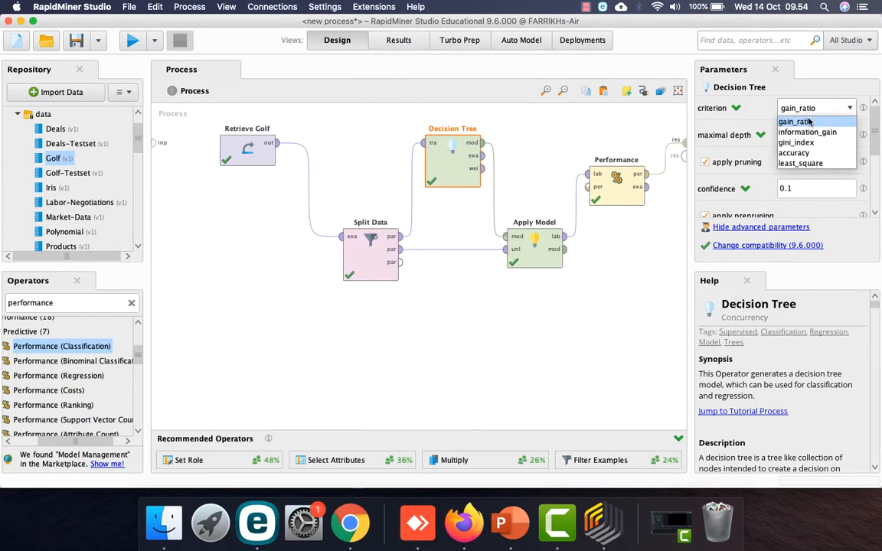
pyautogui.click(807, 132)
pyautogui.scroll(-5, 796, 188)
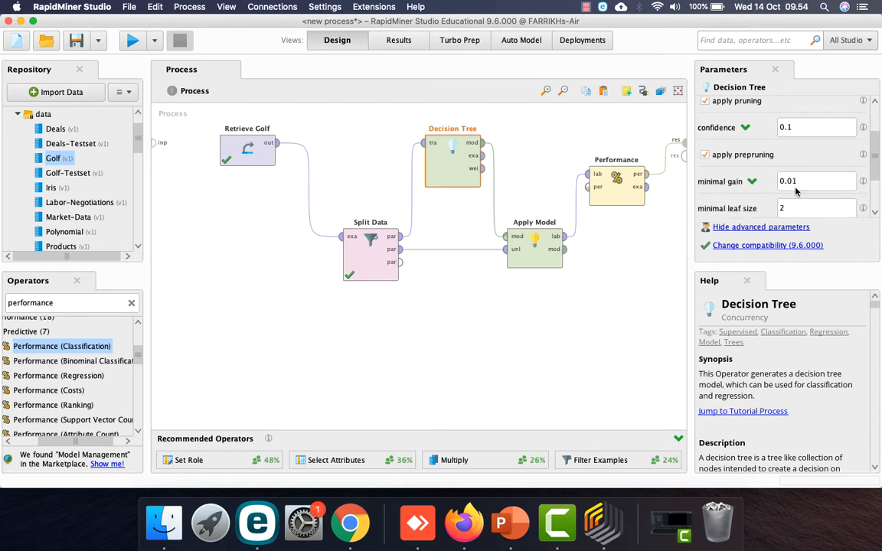
pyautogui.scroll(3, 796, 191)
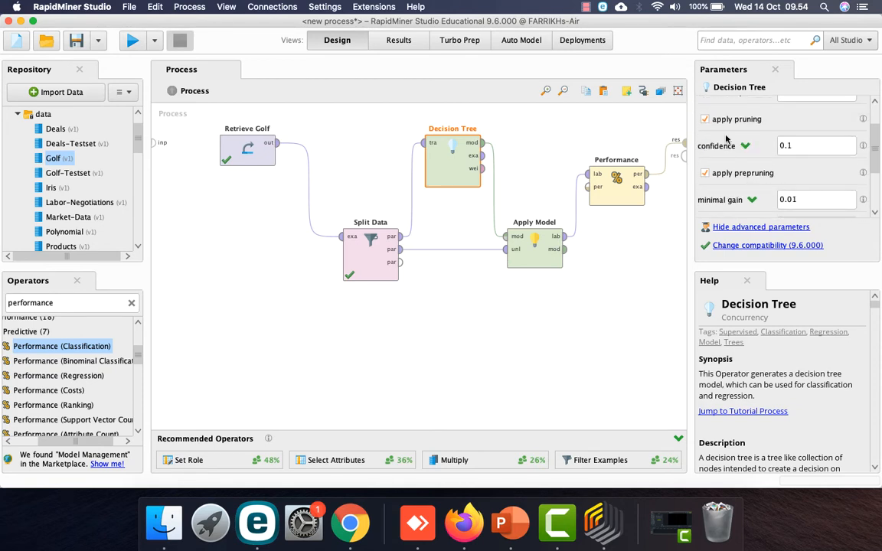
pyautogui.click(705, 120)
pyautogui.click(704, 147)
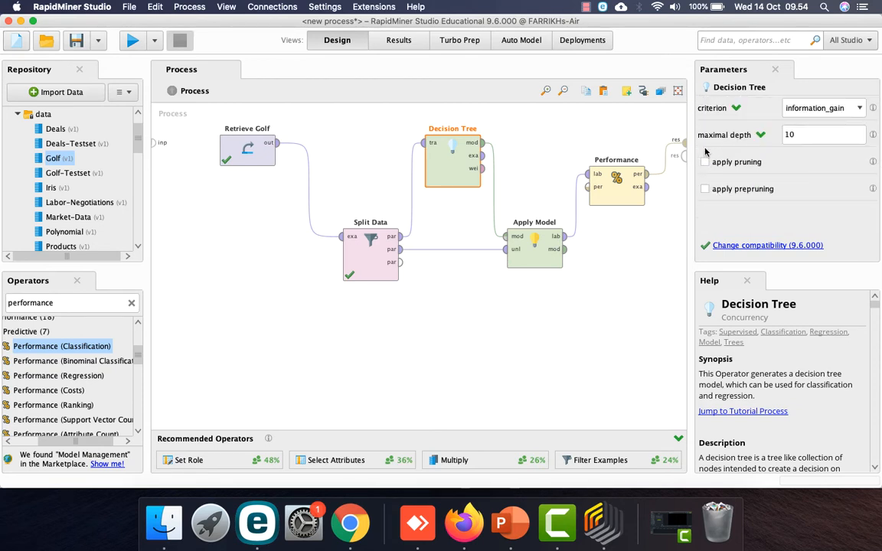
pyautogui.hotkey('ctrl', 'Right')
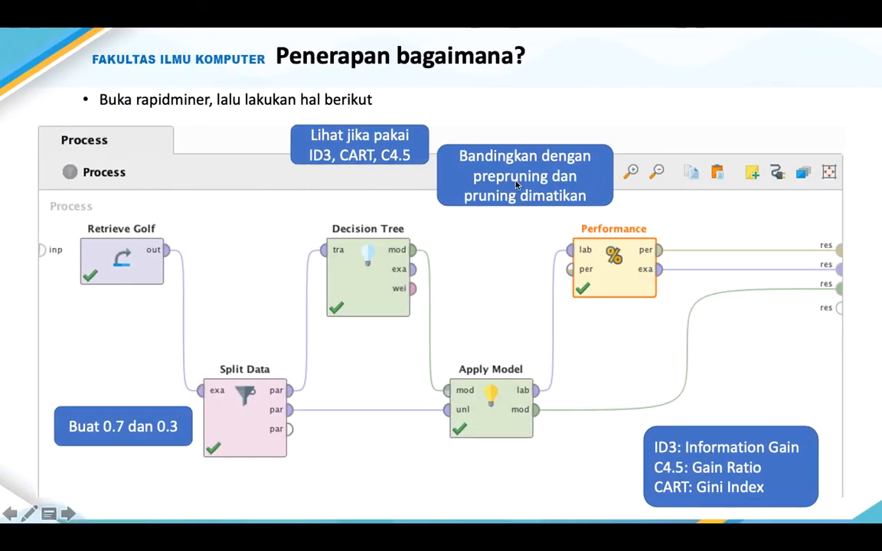
pyautogui.hotkey('ctrl', 'Left')
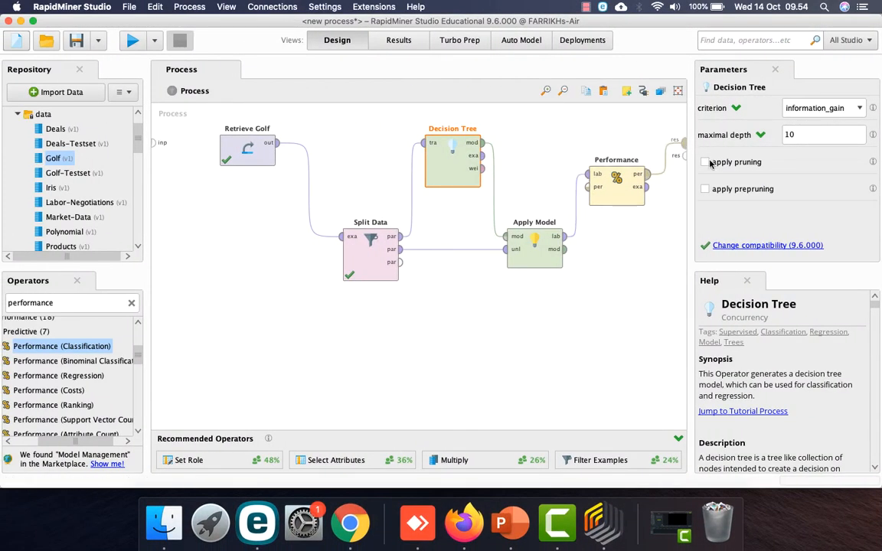
pyautogui.click(705, 162)
pyautogui.click(705, 217)
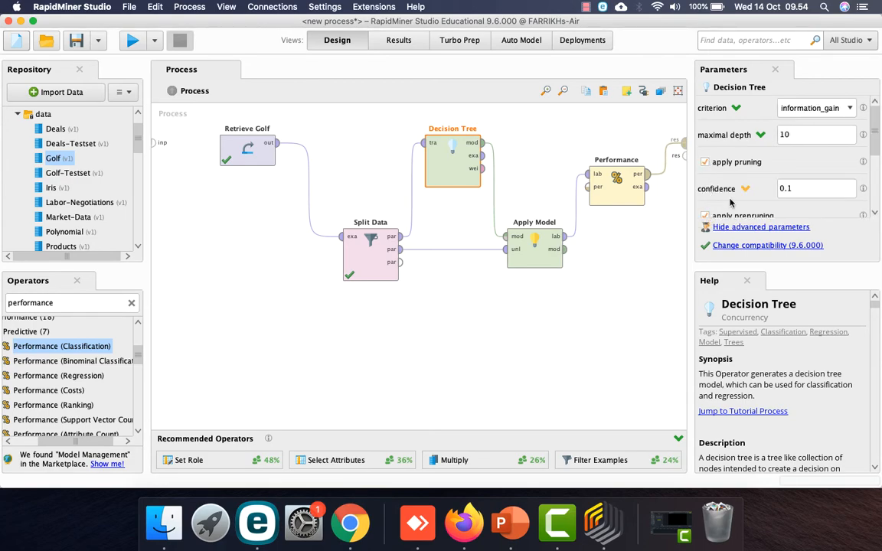
# Step: Consult the workflow slide and run the information_gain process with pruning and prepruning enabled
pyautogui.hotkey('ctrl', 'Right')
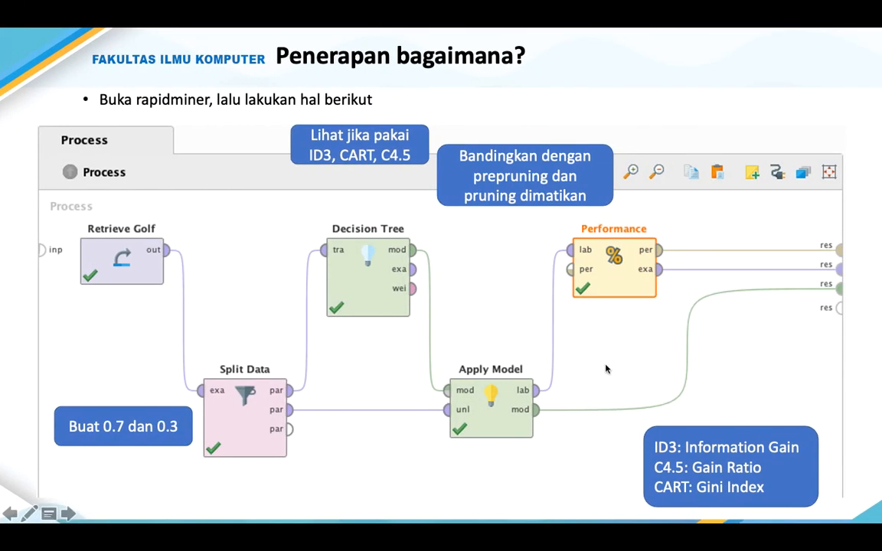
pyautogui.hotkey('ctrl', 'Left')
pyautogui.click(131, 40)
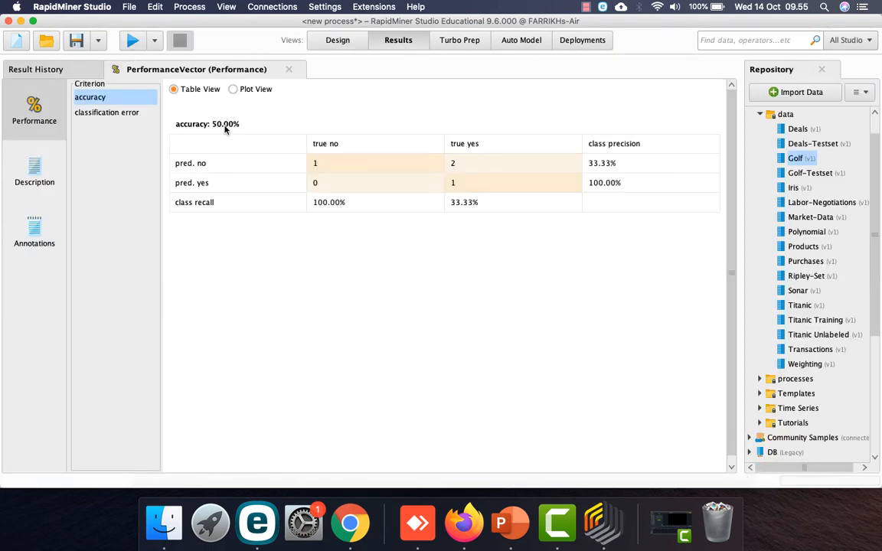
# Step: Turn off pruning and prepruning for Decision Tree and rerun the process
pyautogui.click(337, 40)
pyautogui.click(739, 163)
pyautogui.scroll(-1, 730, 207)
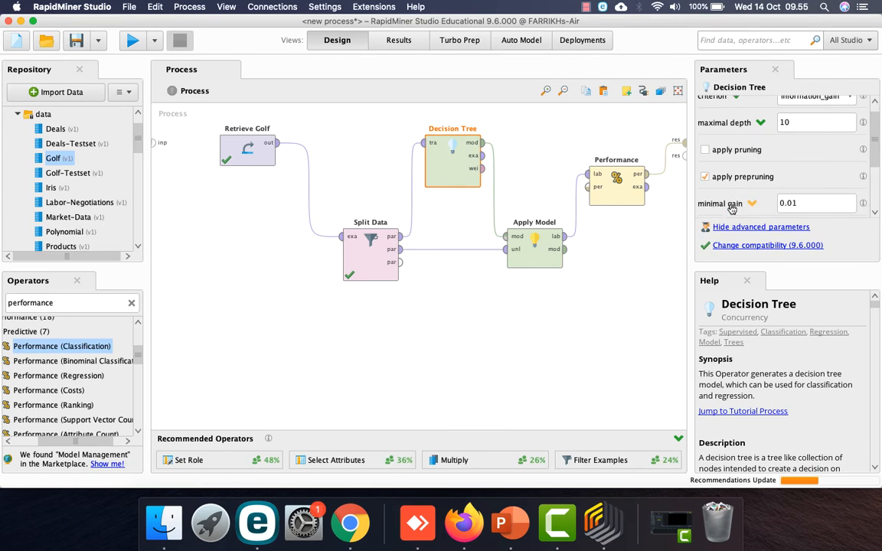
pyautogui.click(718, 183)
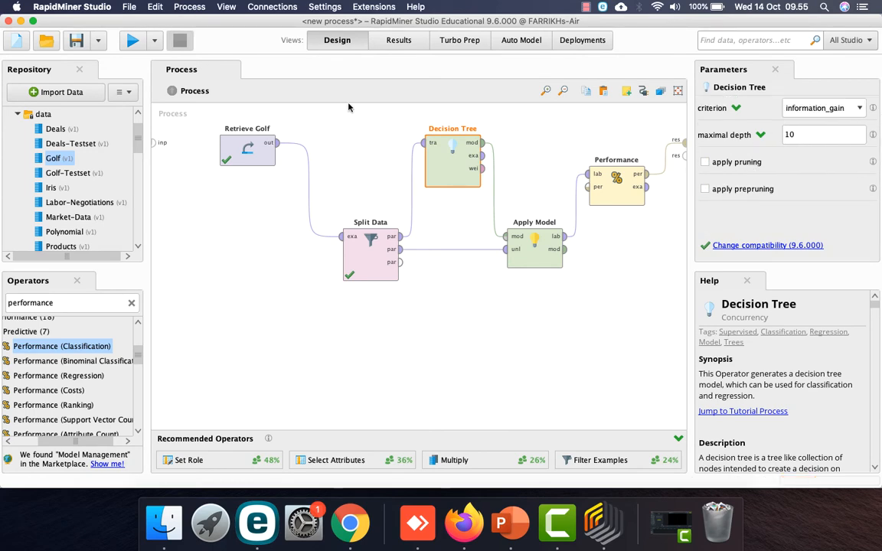
pyautogui.click(133, 40)
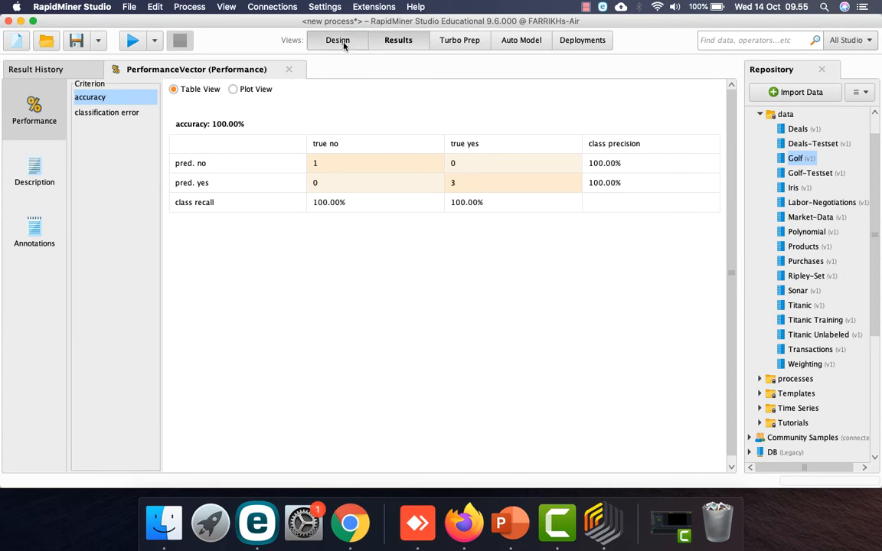
# Step: Review the accuracy table for the unpruned tree against its Decision Tree settings
pyautogui.click(337, 41)
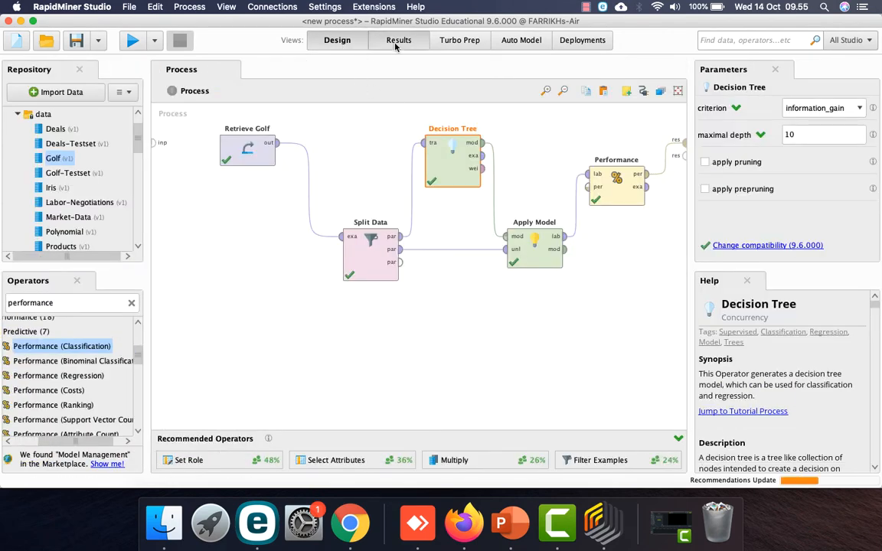
pyautogui.click(398, 42)
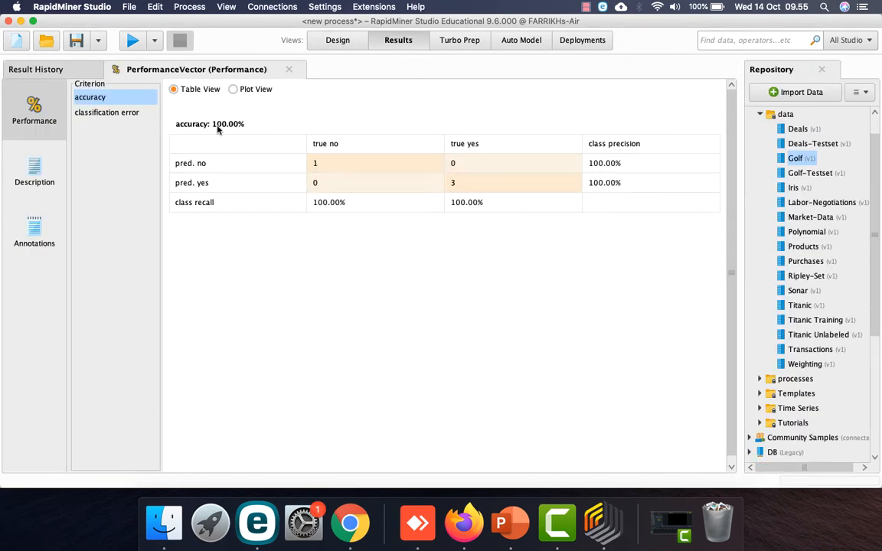
pyautogui.click(336, 42)
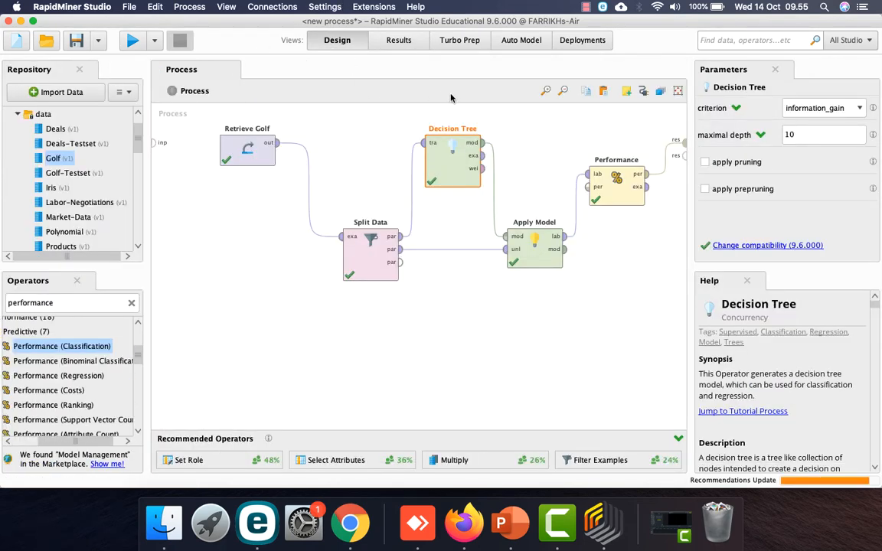
# Step: Check the result connections on the workflow slide, connect Performance's example set output to the second result port, and run the process
pyautogui.hotkey('ctrl', 'Right')
pyautogui.hotkey('ctrl', 'Left')
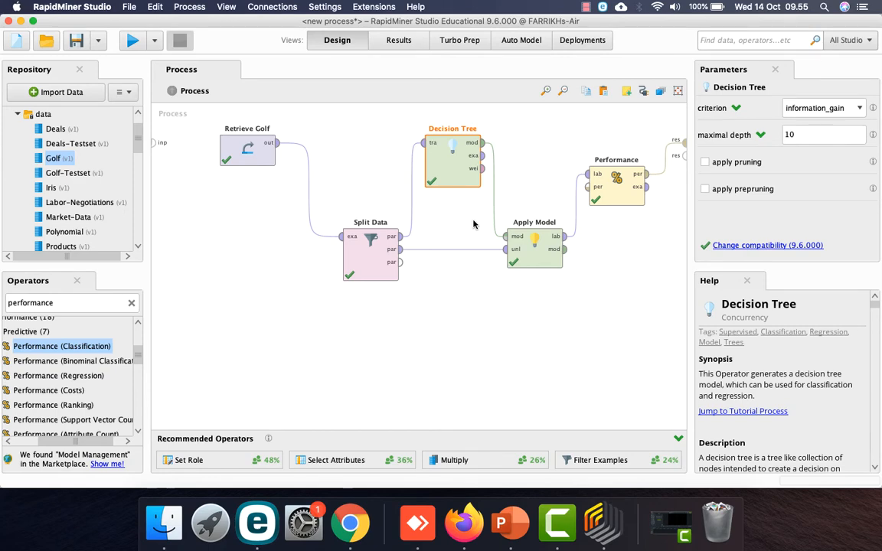
pyautogui.click(648, 189)
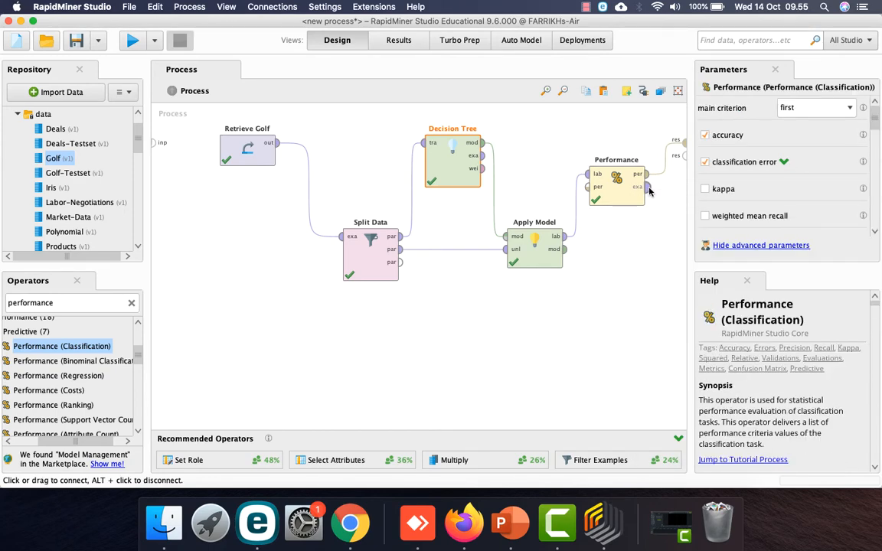
pyautogui.click(684, 158)
pyautogui.click(133, 40)
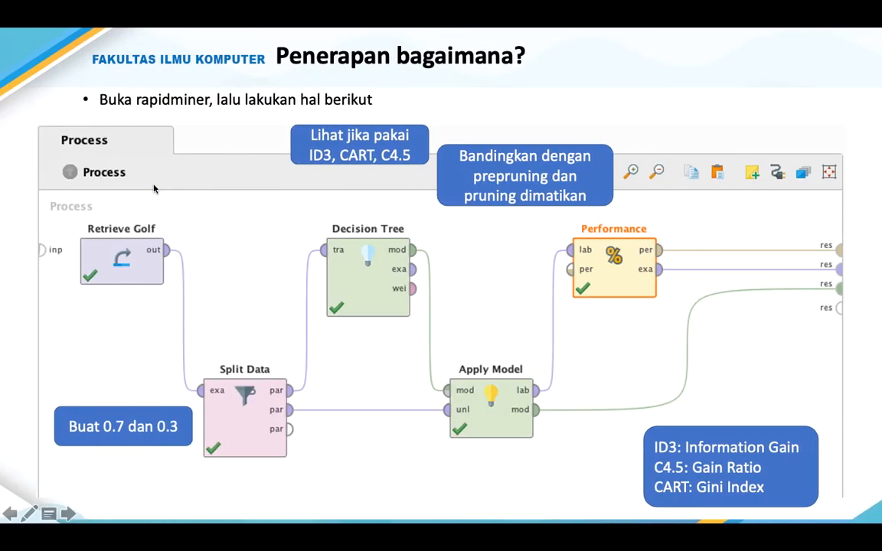
# Step: Compare the training and testing tables on the slide with the predictions in the Apply Model example set
pyautogui.press('Left')
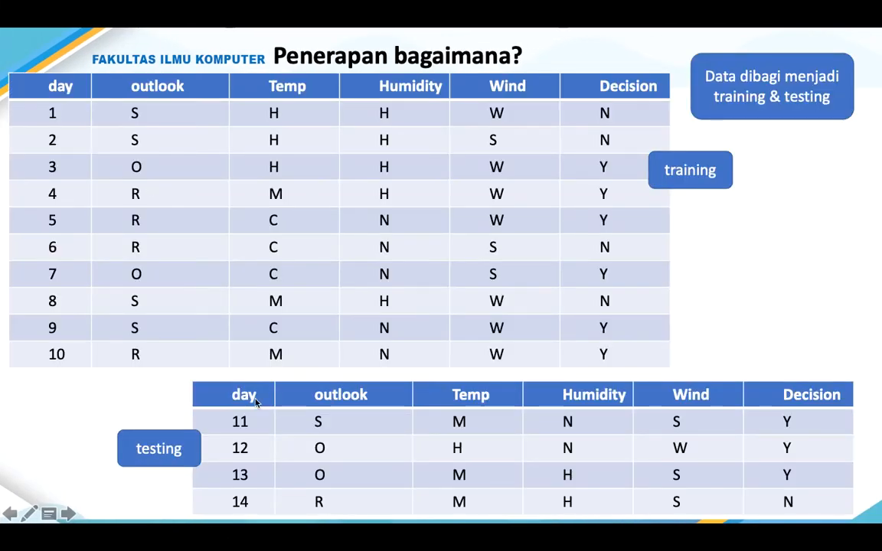
pyautogui.hotkey('ctrl', 'Left')
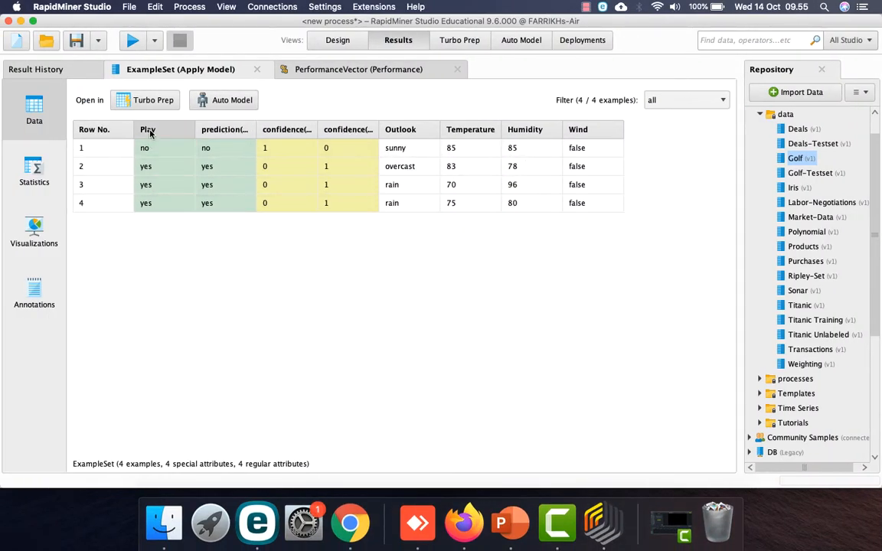
pyautogui.hotkey('ctrl', 'Right')
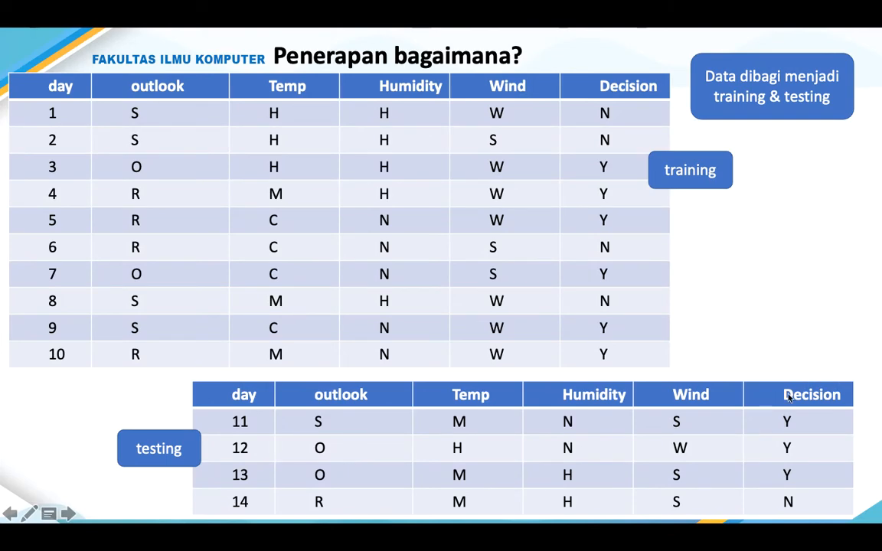
pyautogui.hotkey('ctrl', 'Left')
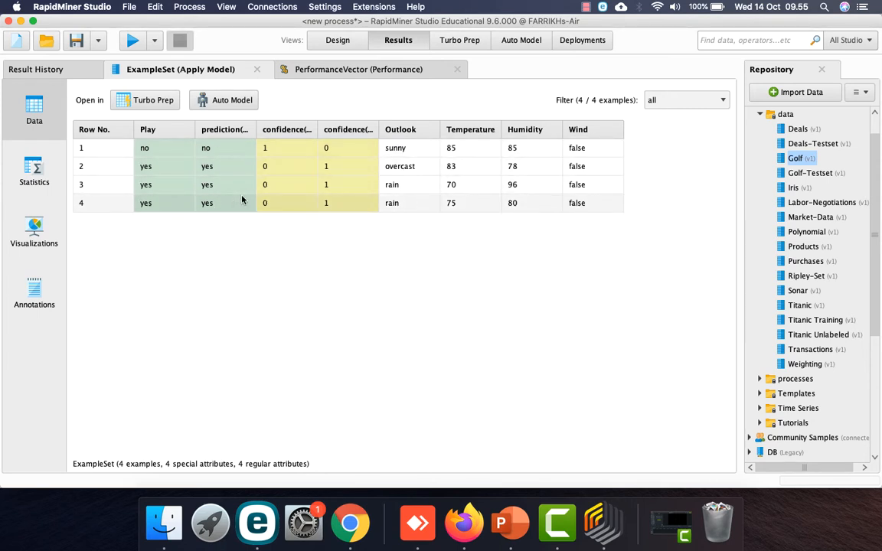
pyautogui.click(330, 67)
pyautogui.click(325, 37)
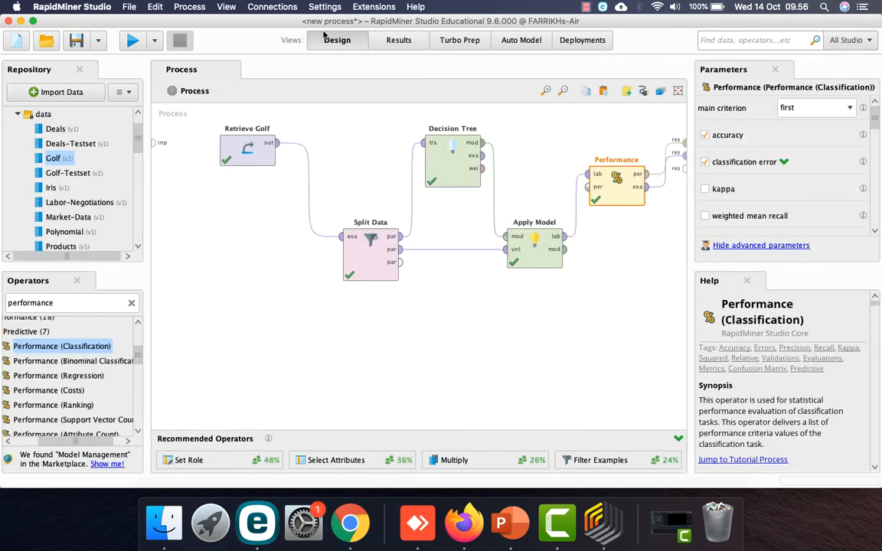
# Step: Consult the workflow slide, connect Apply Model's model output to the third result port, and move Performance level with Decision Tree
pyautogui.hotkey('ctrl', 'Right')
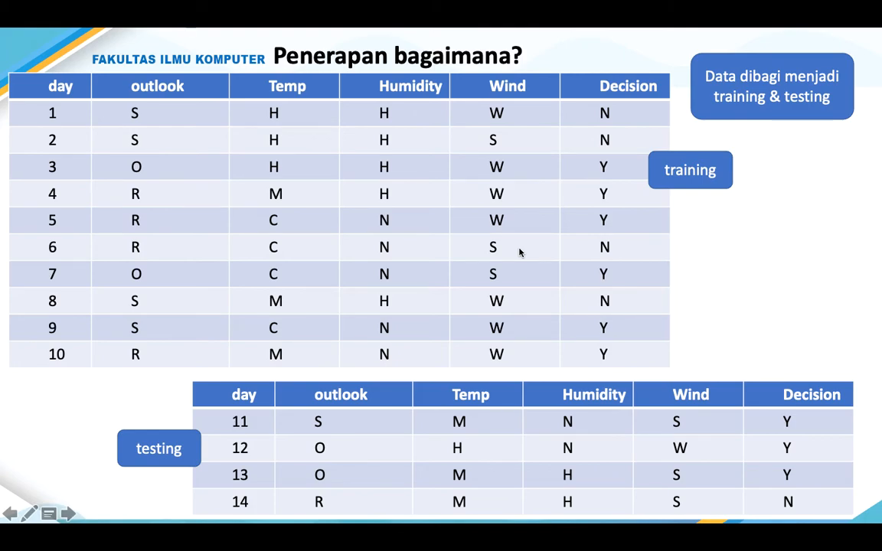
pyautogui.hotkey('ctrl', 'Left')
pyautogui.hotkey('ctrl', 'Right')
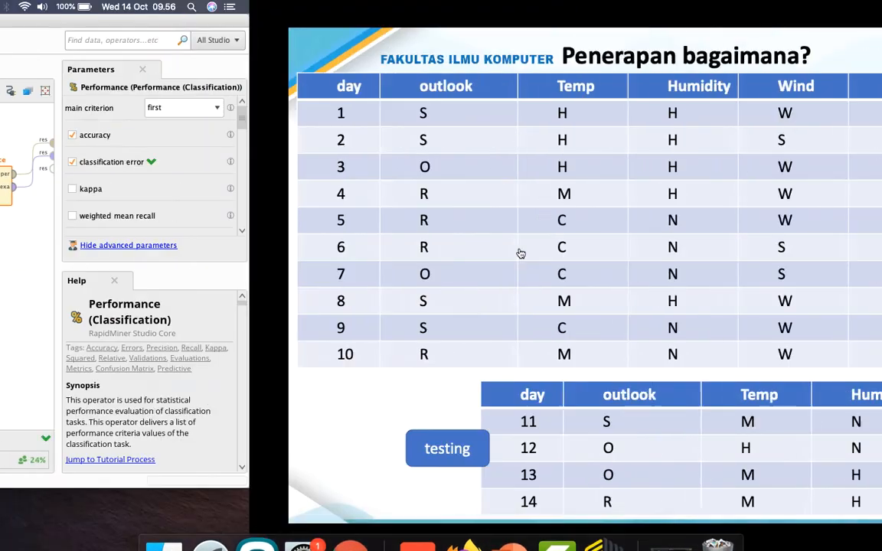
pyautogui.press('Right')
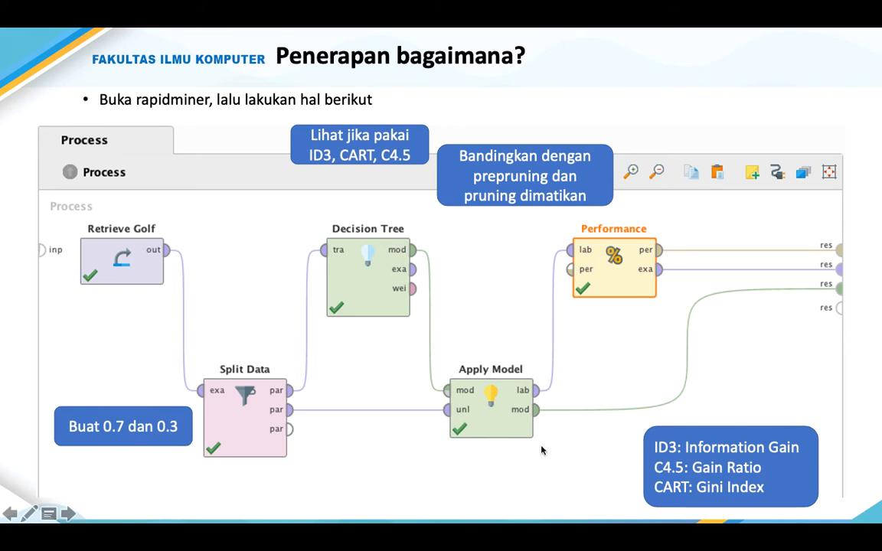
pyautogui.hotkey('ctrl', 'Left')
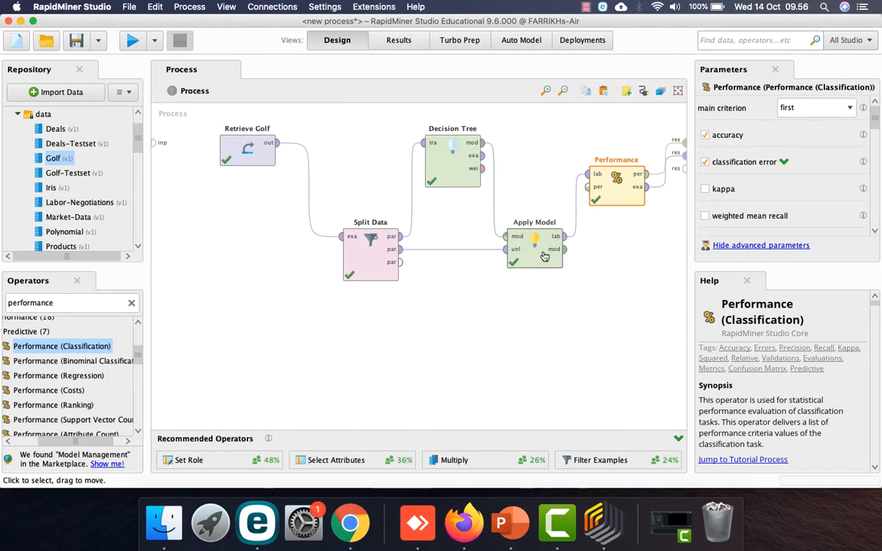
pyautogui.moveTo(566, 251); pyautogui.dragTo(685, 170)
pyautogui.click(565, 250)
pyautogui.click(683, 171)
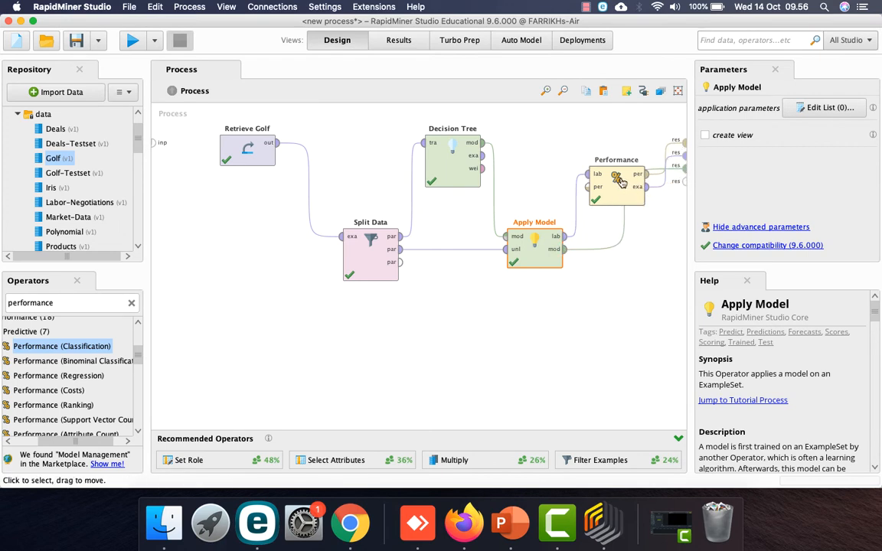
pyautogui.moveTo(637, 171); pyautogui.dragTo(596, 144)
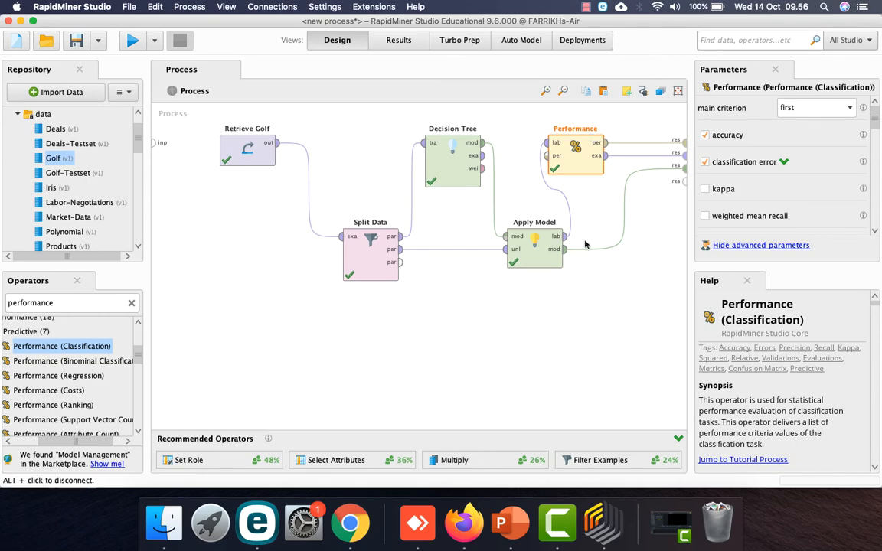
# Step: Run the process and examine the information_gain tree, shifting its nodes to trace the Outlook, Wind and Humidity branches
pyautogui.click(134, 42)
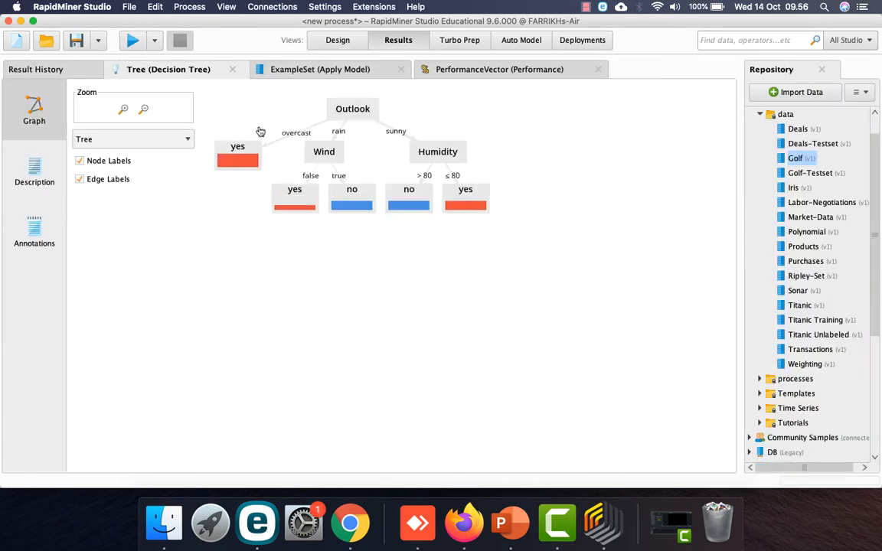
pyautogui.moveTo(235, 159)
pyautogui.mouseDown()
pyautogui.moveTo(230, 179)
pyautogui.moveTo(231, 153)
pyautogui.mouseUp()
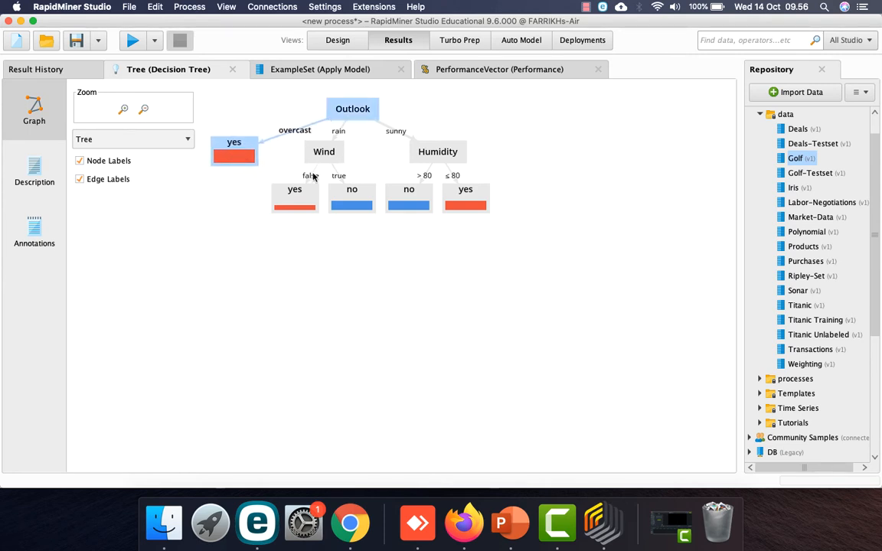
pyautogui.moveTo(325, 160); pyautogui.dragTo(334, 159)
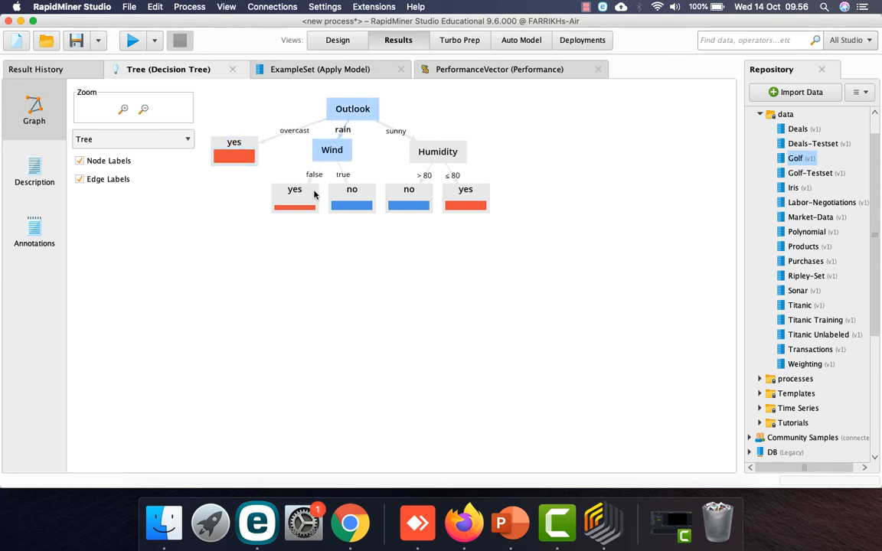
pyautogui.moveTo(359, 111); pyautogui.dragTo(359, 105)
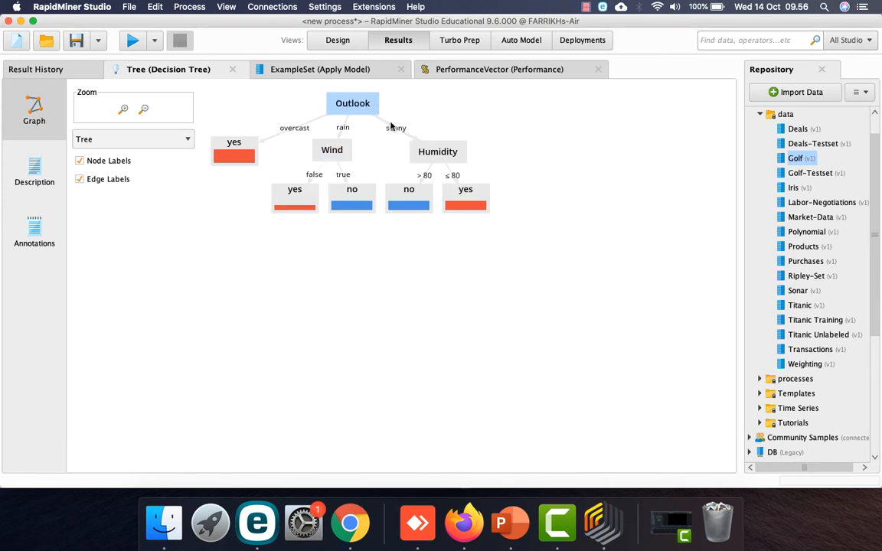
pyautogui.moveTo(460, 201); pyautogui.dragTo(496, 203)
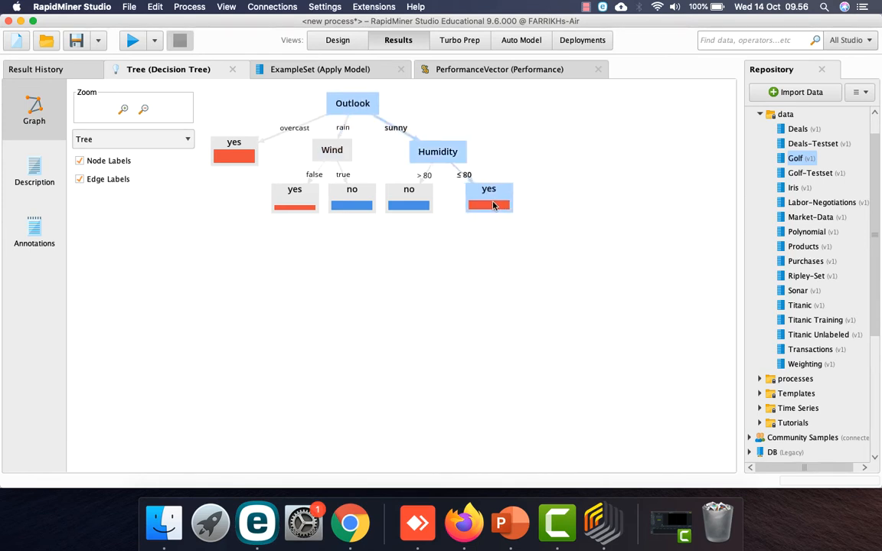
pyautogui.click(410, 202)
pyautogui.moveTo(410, 203); pyautogui.dragTo(421, 202)
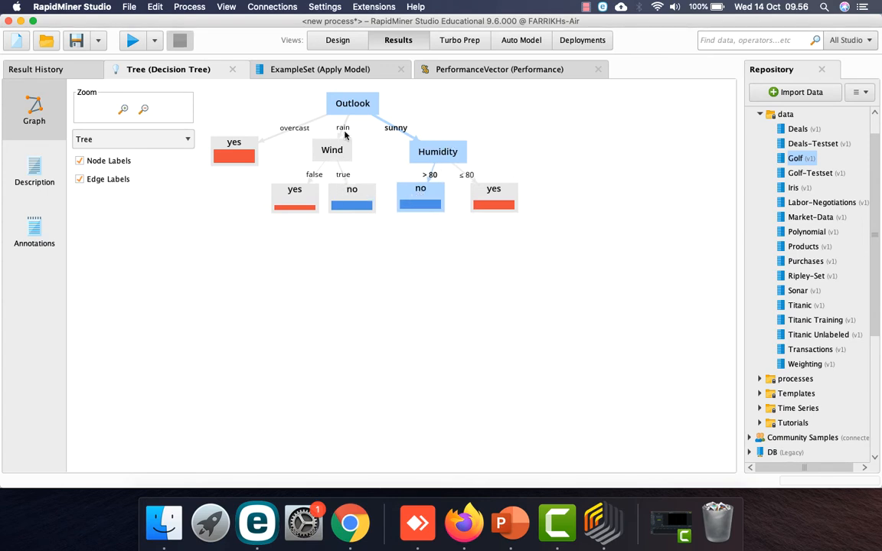
pyautogui.moveTo(349, 203); pyautogui.dragTo(355, 206)
pyautogui.click(226, 150)
pyautogui.moveTo(226, 151); pyautogui.dragTo(226, 196)
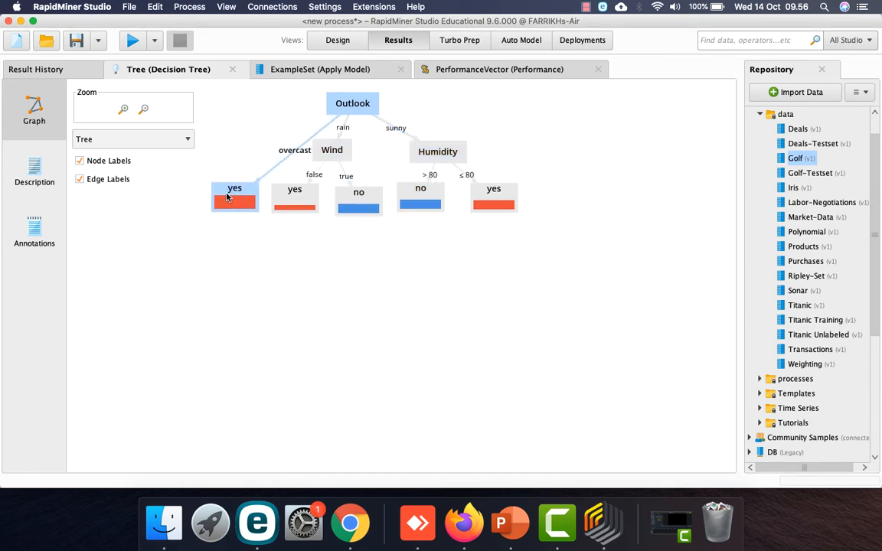
# Step: Change the Decision Tree criterion to gain_ratio, leaving pruning and prepruning off, and run the process
pyautogui.click(337, 40)
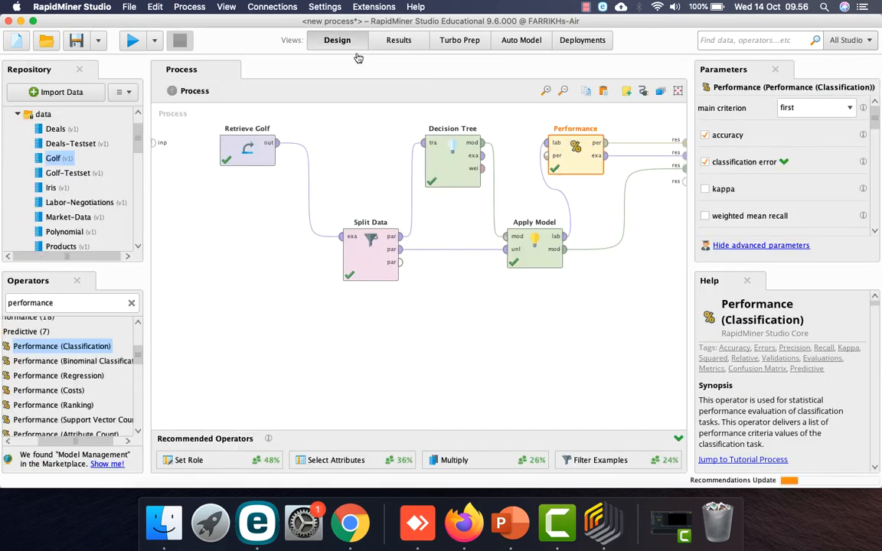
pyautogui.click(434, 167)
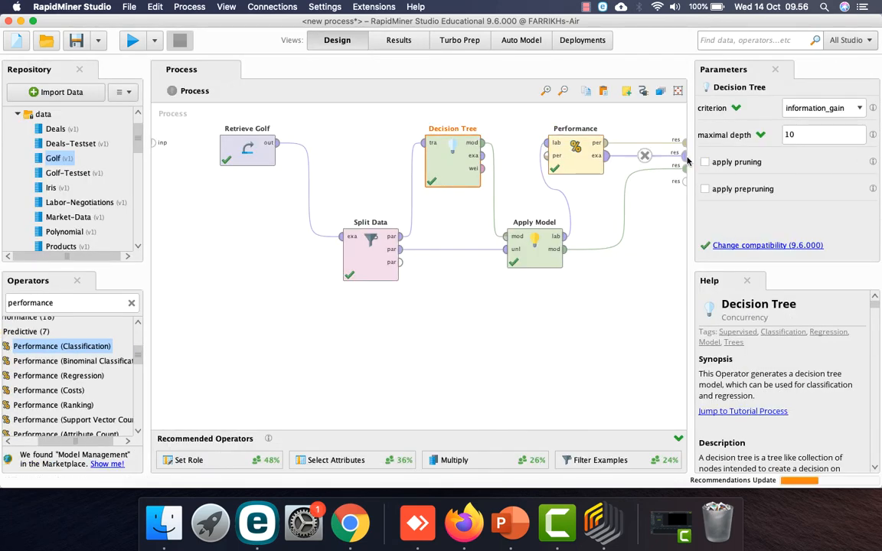
pyautogui.hotkey('ctrl', 'Right')
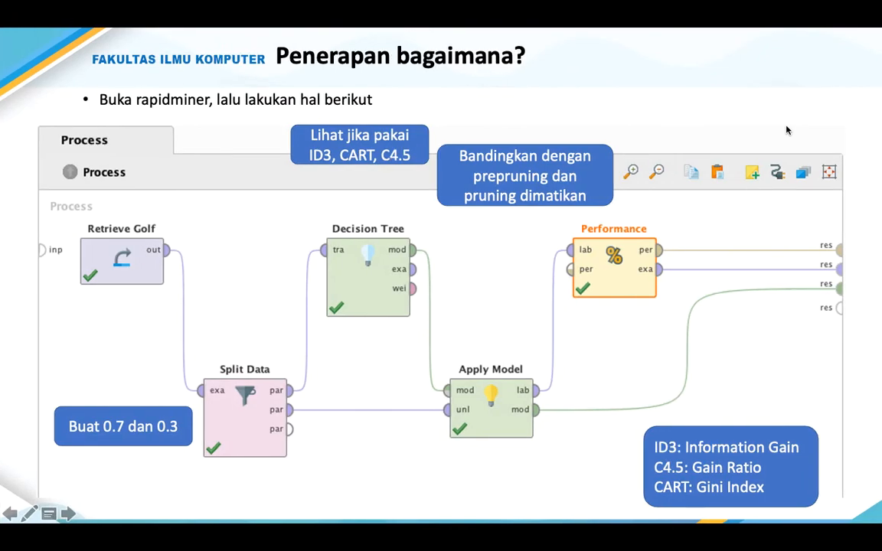
pyautogui.hotkey('ctrl', 'Left')
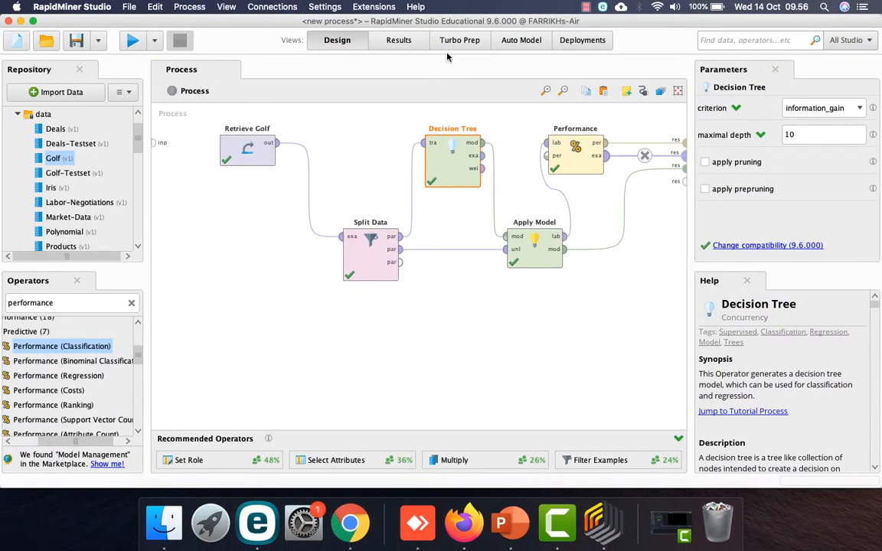
pyautogui.click(811, 108)
pyautogui.hotkey('ctrl', 'Right')
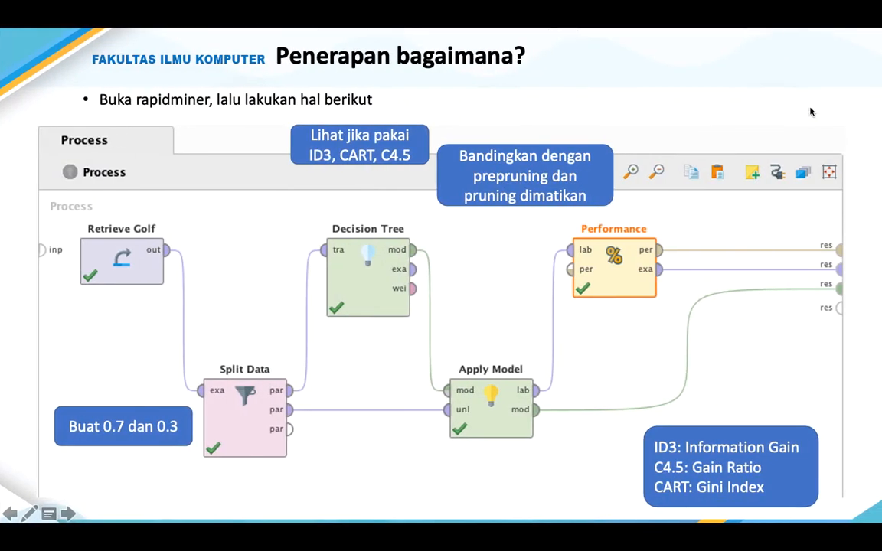
pyautogui.hotkey('ctrl', 'Left')
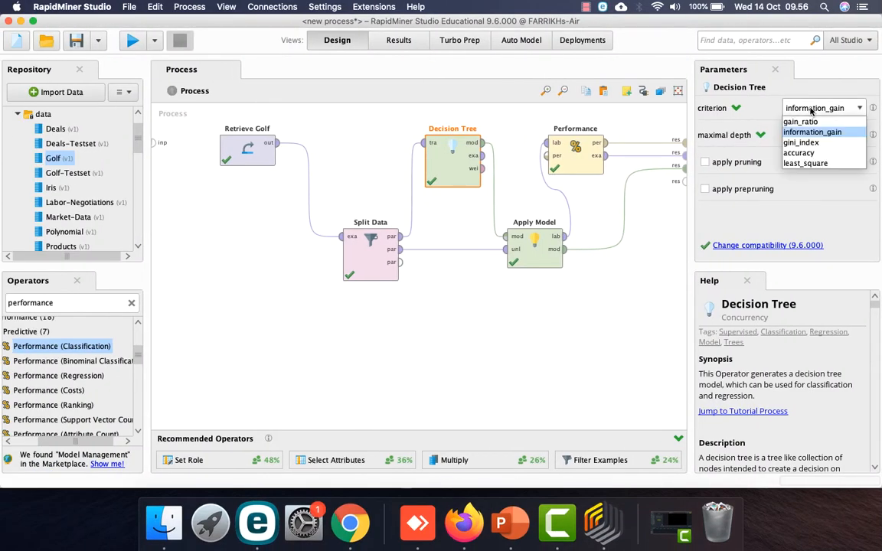
pyautogui.click(812, 122)
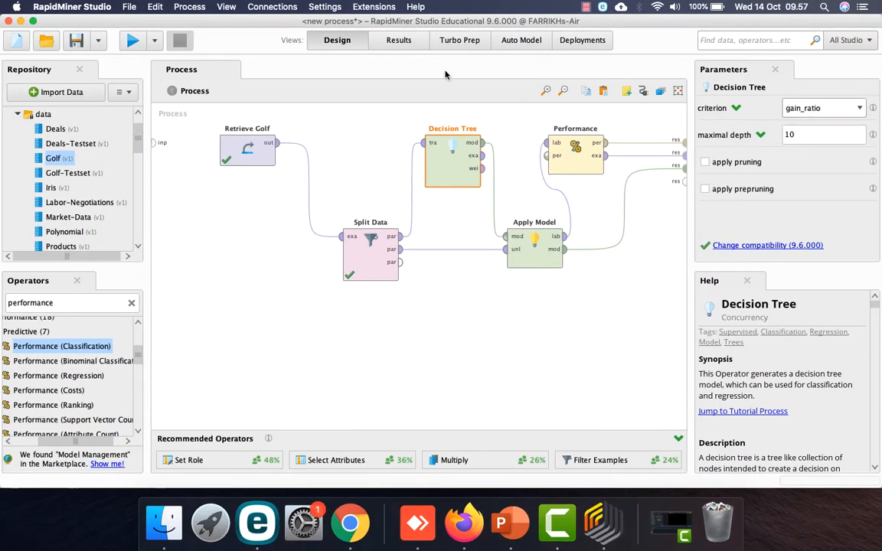
pyautogui.click(132, 40)
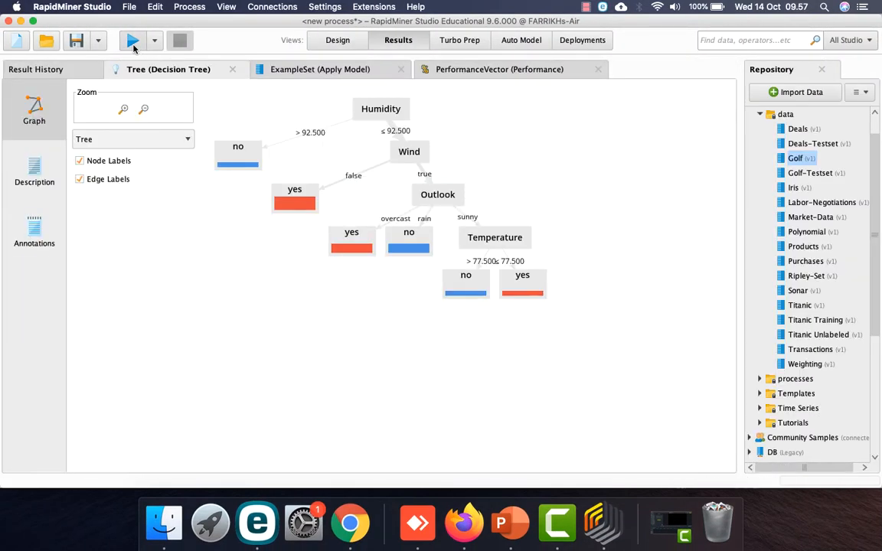
# Step: Spread out the nodes and leaves of the gain_ratio tree graph so that each branch can be read clearly
pyautogui.moveTo(417, 159); pyautogui.dragTo(465, 156)
pyautogui.moveTo(244, 160); pyautogui.dragTo(274, 156)
pyautogui.moveTo(447, 196); pyautogui.dragTo(531, 190)
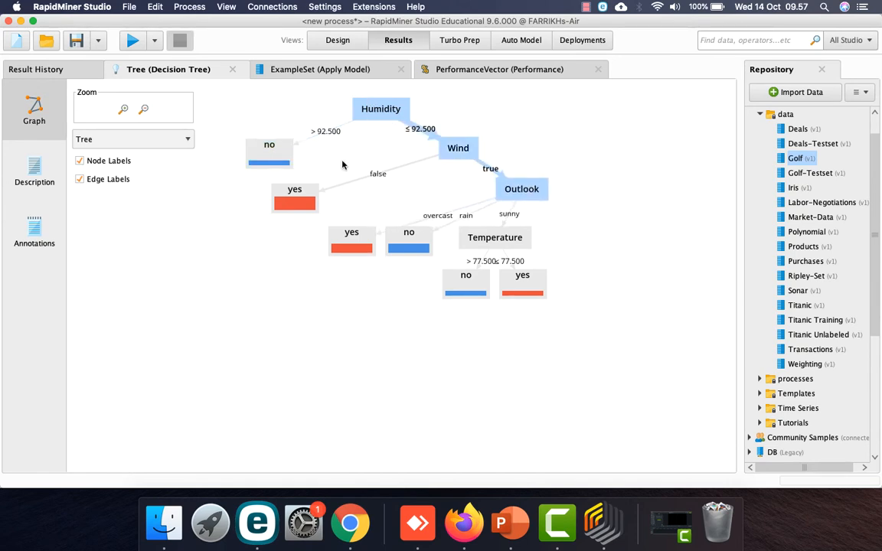
pyautogui.moveTo(287, 203); pyautogui.dragTo(367, 200)
pyautogui.moveTo(510, 238); pyautogui.dragTo(592, 240)
pyautogui.moveTo(530, 282); pyautogui.dragTo(634, 293)
pyautogui.moveTo(450, 284); pyautogui.dragTo(516, 303)
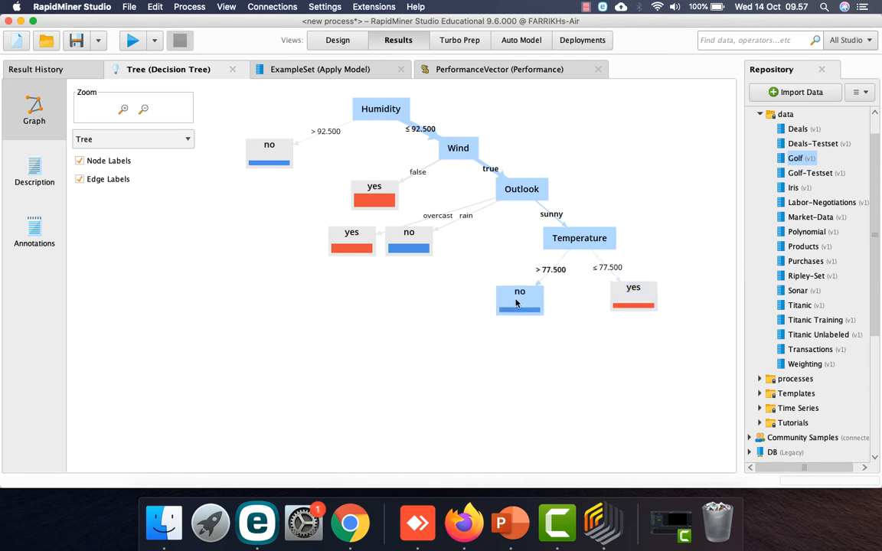
pyautogui.moveTo(417, 243); pyautogui.dragTo(476, 245)
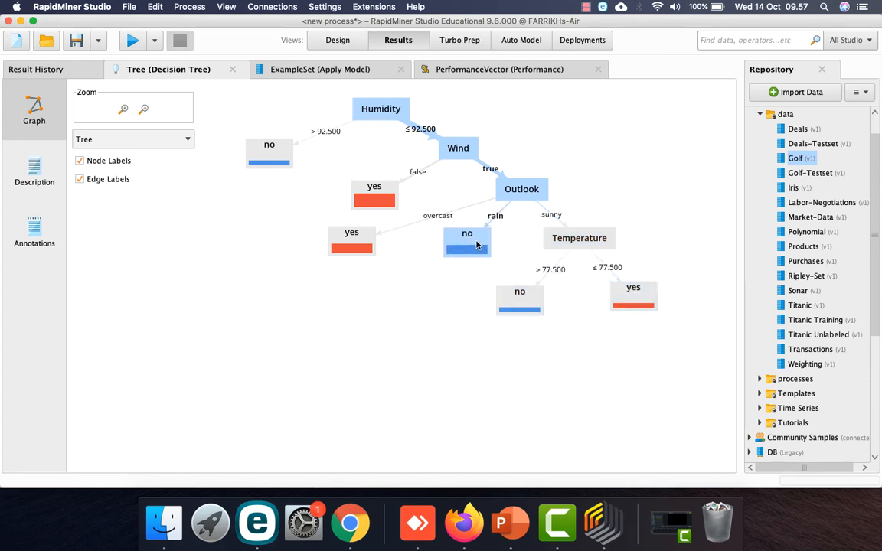
pyautogui.moveTo(340, 246); pyautogui.dragTo(356, 246)
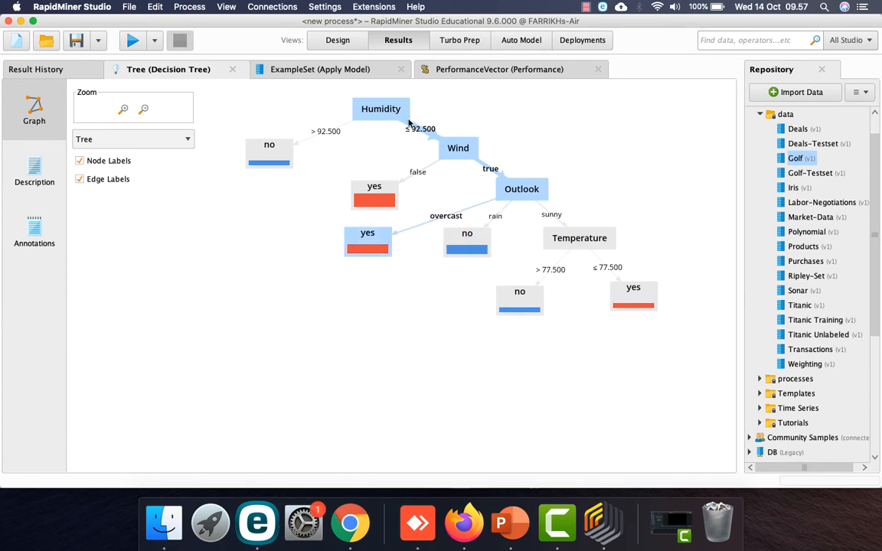
# Step: Review the gain_ratio model's accuracy table and its predictions on the test examples, and return to the tree graph
pyautogui.click(472, 70)
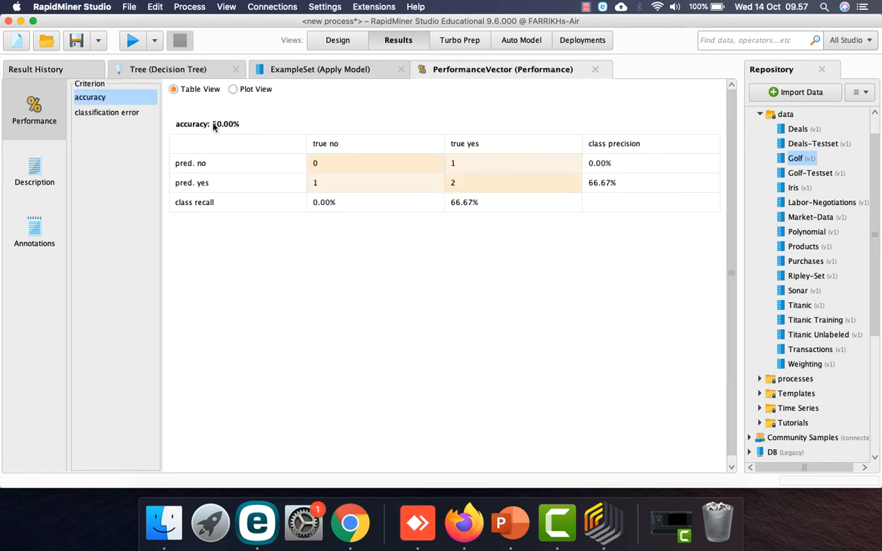
pyautogui.click(290, 70)
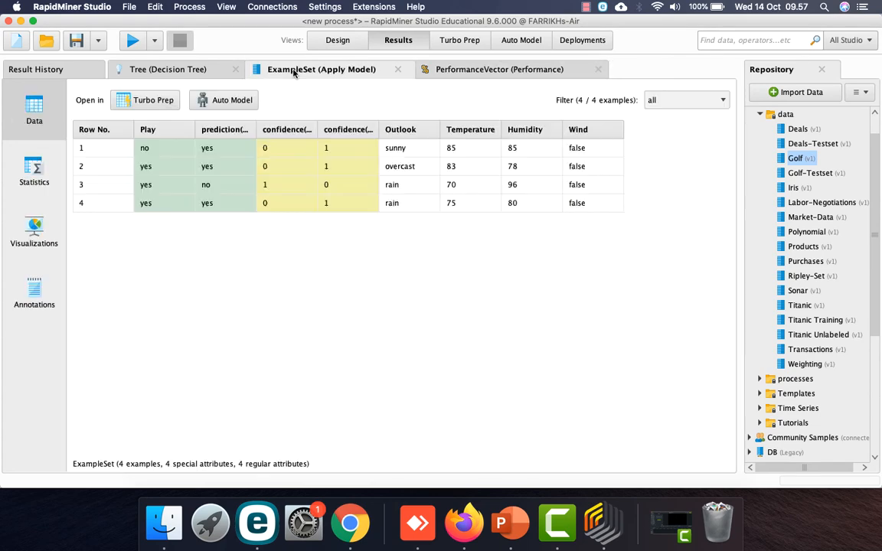
pyautogui.click(189, 71)
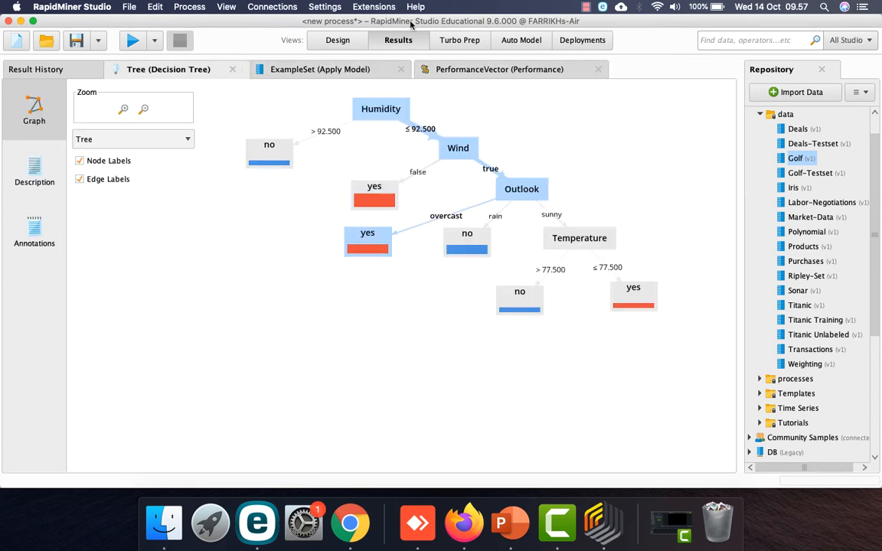
# Step: Turn on pruning for the gain_ratio Decision Tree and rerun the process
pyautogui.click(337, 40)
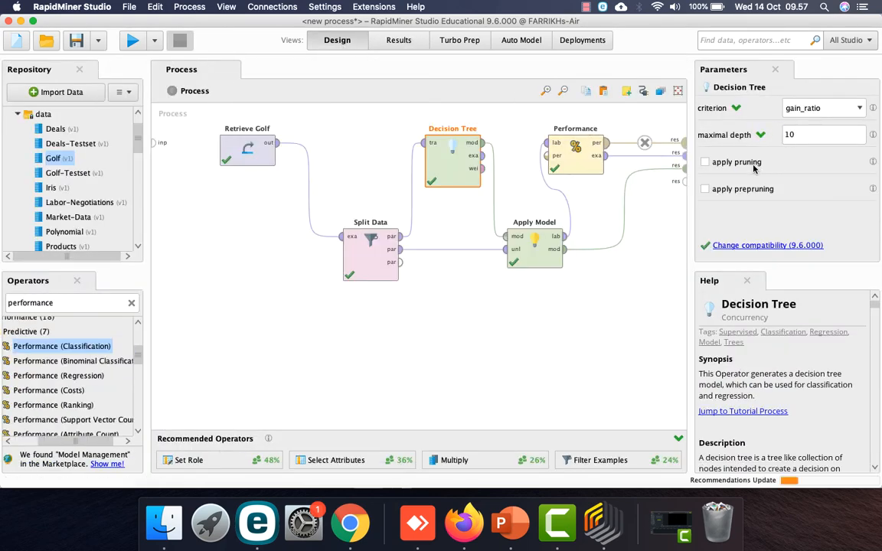
pyautogui.click(752, 163)
pyautogui.click(132, 39)
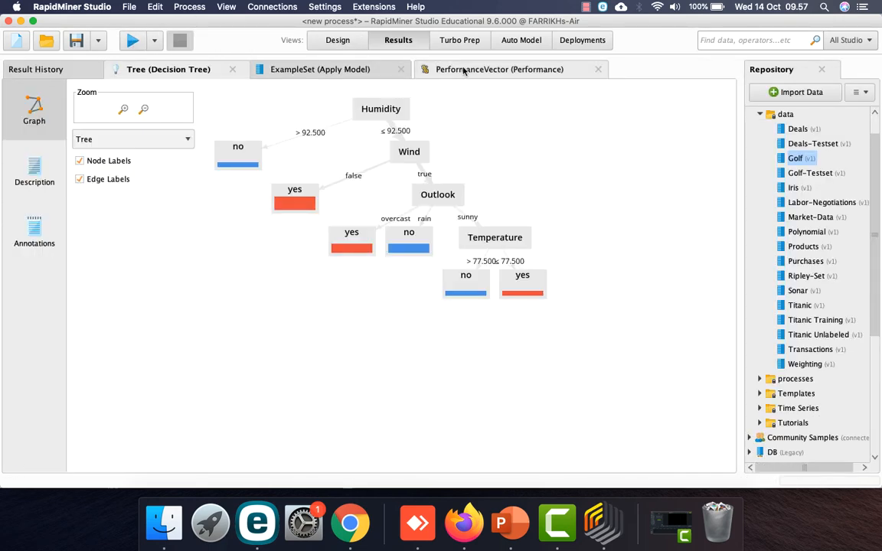
# Step: Turn on prepruning alongside pruning for the gain_ratio Decision Tree, rerun the process, and compare its accuracy table and tree with the pruning-only run
pyautogui.click(463, 70)
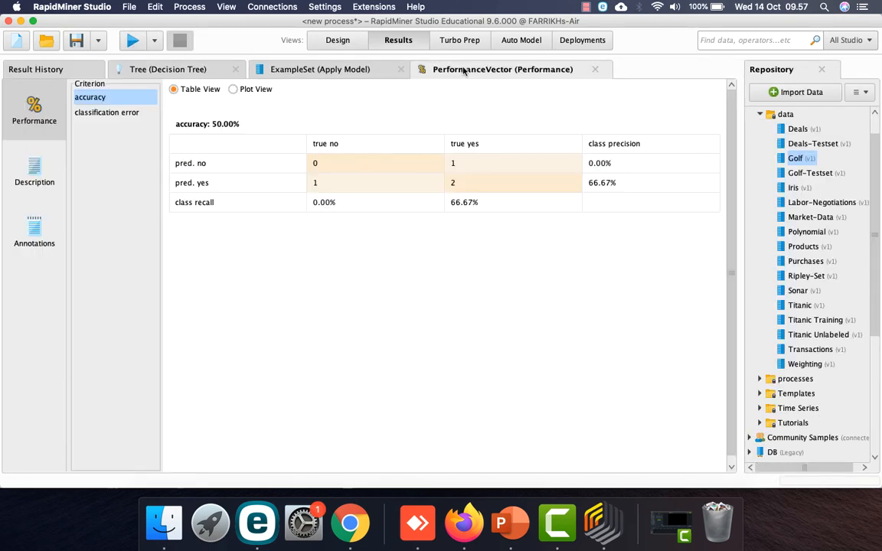
pyautogui.click(337, 41)
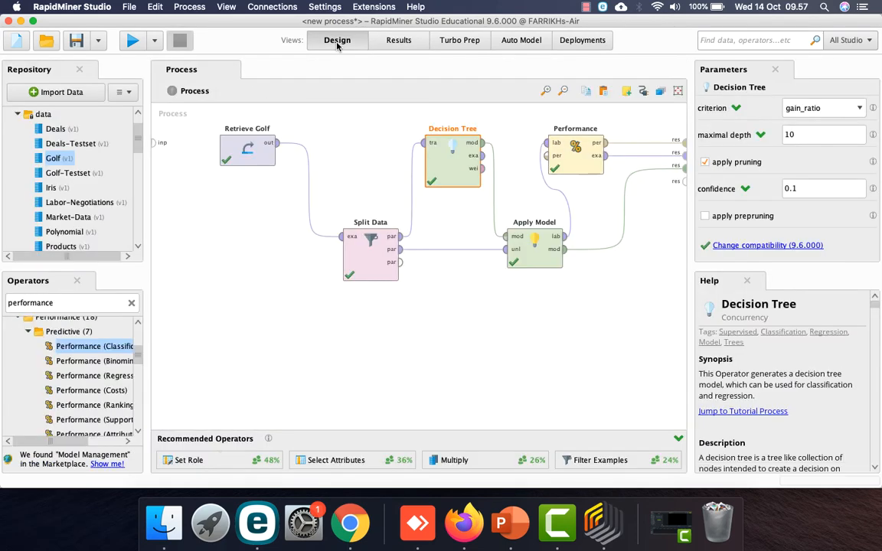
pyautogui.click(749, 218)
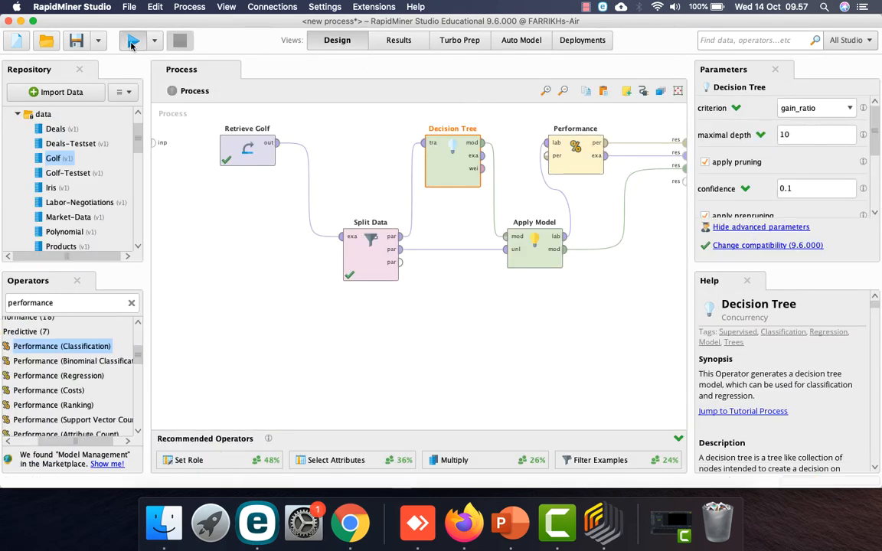
pyautogui.click(132, 44)
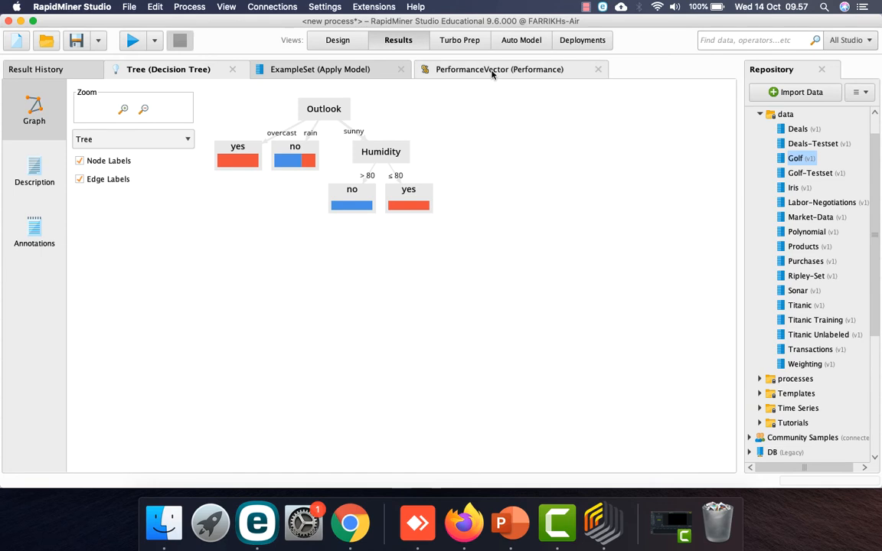
pyautogui.click(493, 71)
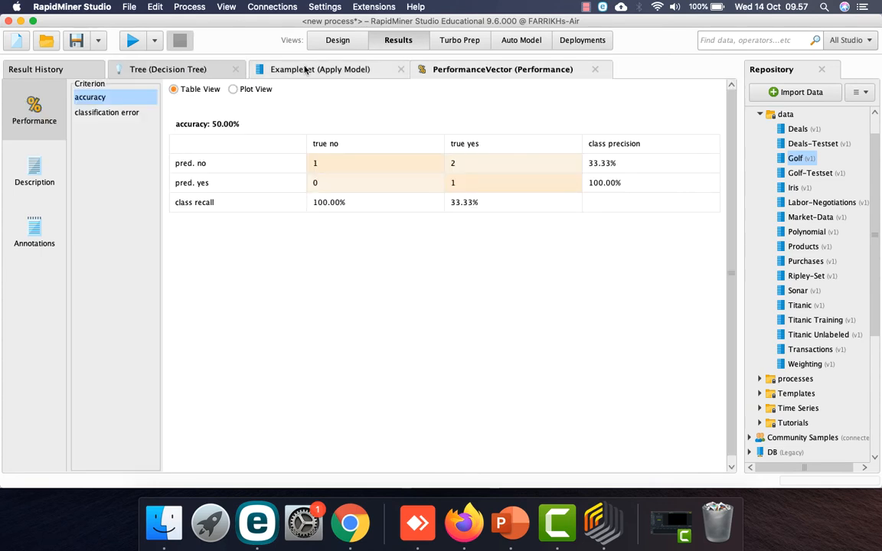
pyautogui.click(186, 70)
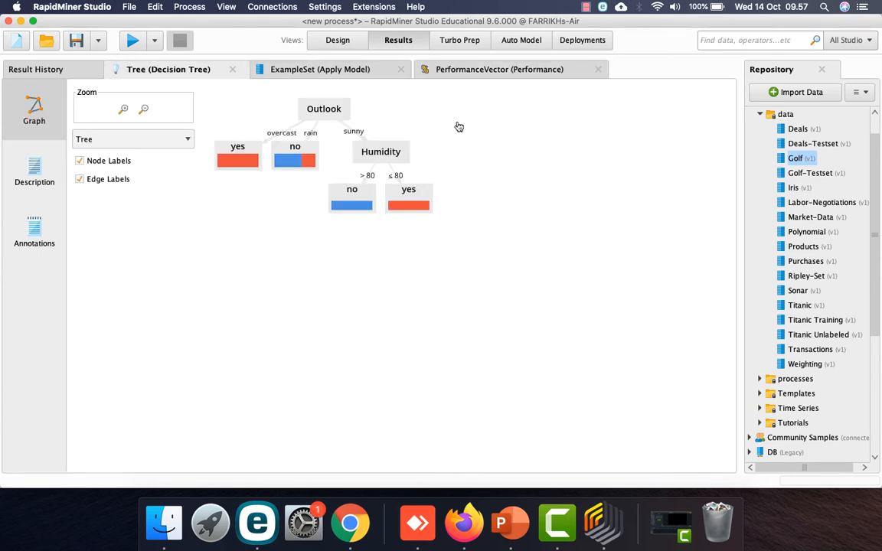
# Step: Review the Decision Tree's prepruning parameters, from minimal gain to minimal size for split, and rerun the process with the same settings
pyautogui.click(338, 41)
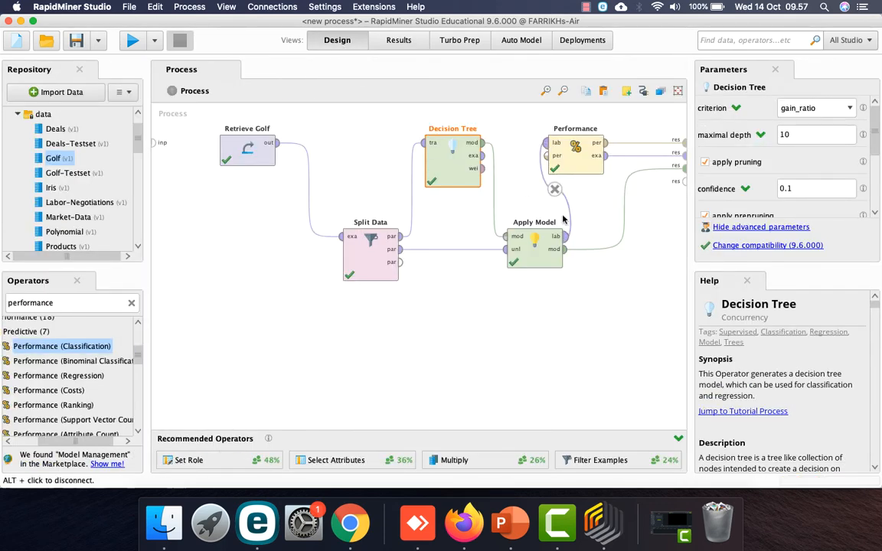
pyautogui.scroll(-5, 794, 162)
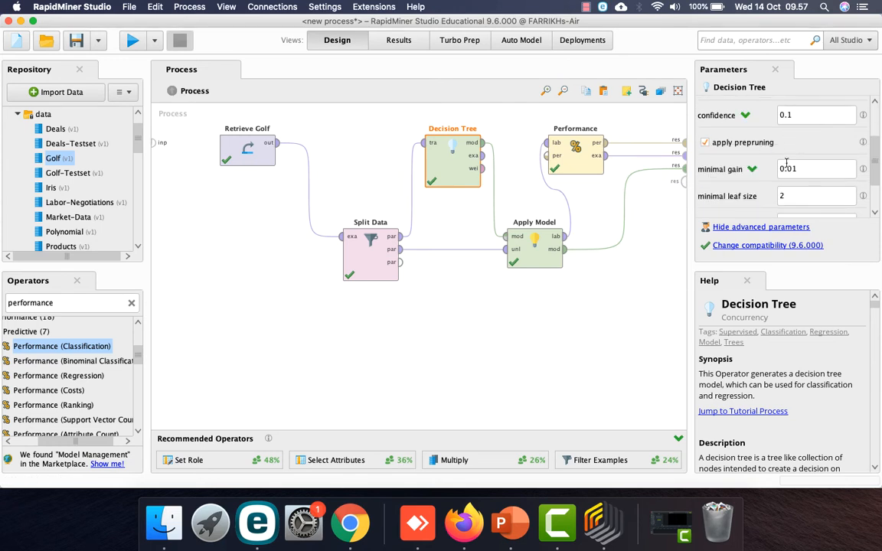
pyautogui.scroll(3, 786, 162)
pyautogui.scroll(-4, 766, 161)
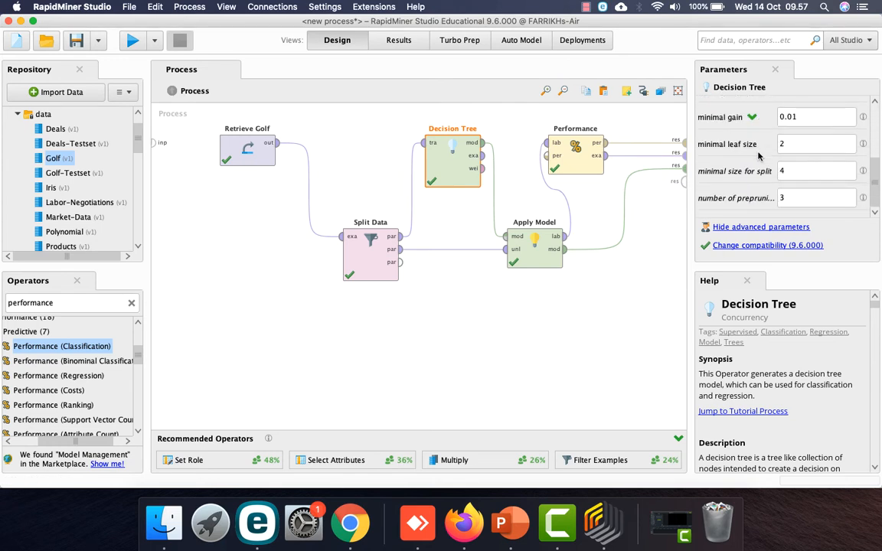
pyautogui.scroll(-1, 737, 141)
pyautogui.click(130, 40)
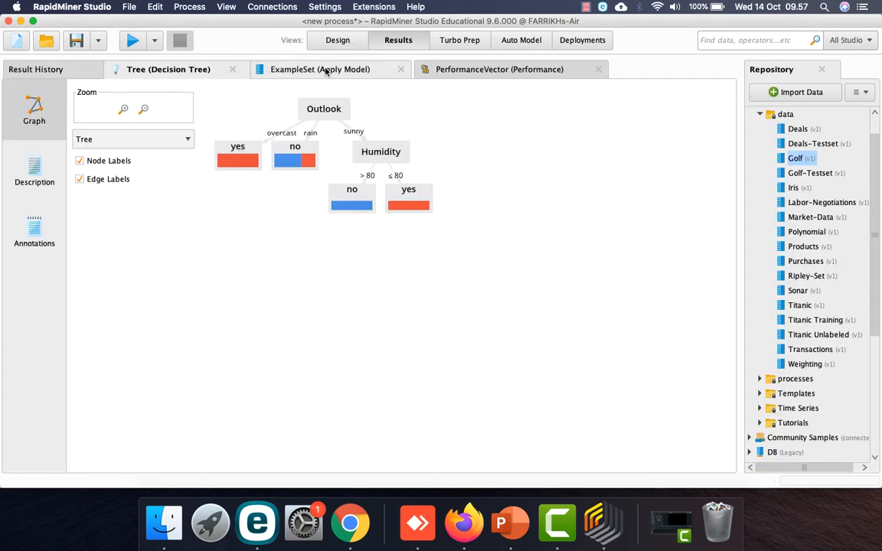
# Step: Examine the test predictions, accuracy and classification error of the pruned and prepruned gain_ratio model, and return to its tree graph
pyautogui.click(326, 71)
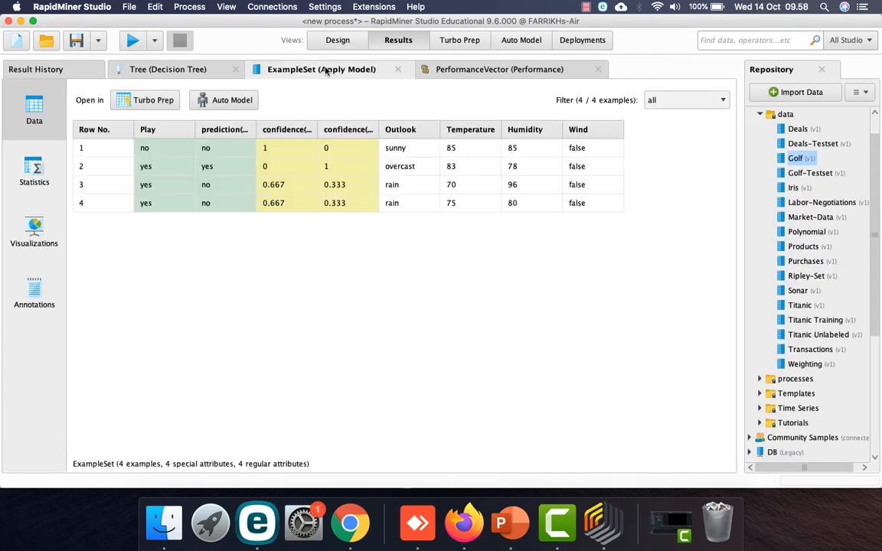
pyautogui.click(489, 70)
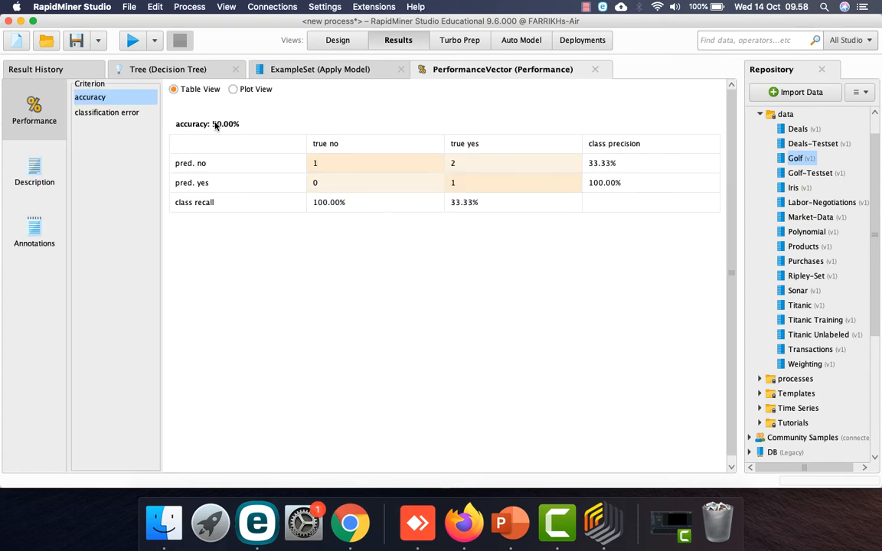
pyautogui.click(134, 113)
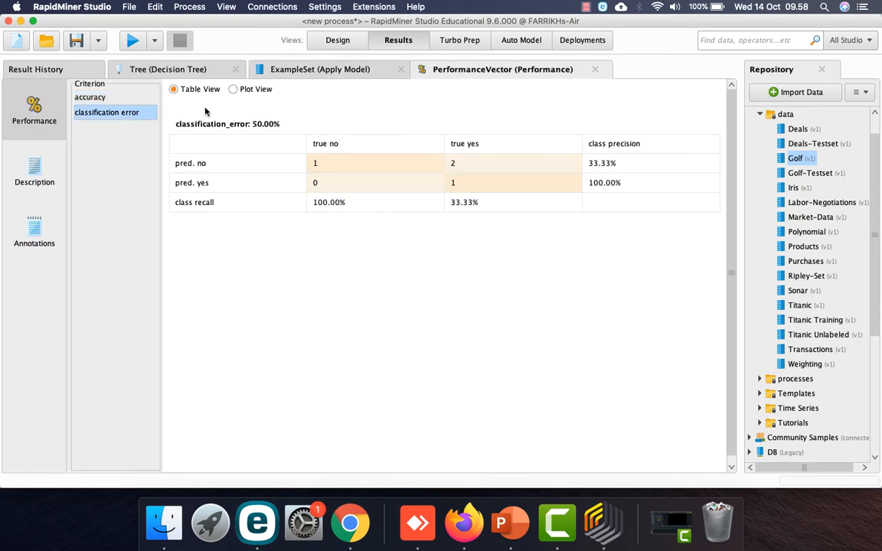
pyautogui.click(258, 70)
pyautogui.click(193, 69)
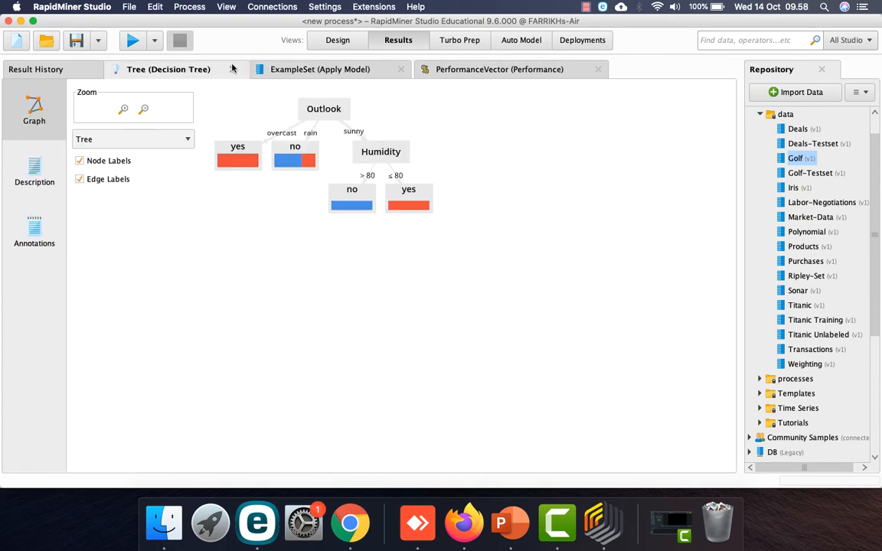
# Step: Change the Decision Tree criterion to gini_index with pruning and prepruning off, run the process, and check the tree and accuracy
pyautogui.click(337, 39)
pyautogui.scroll(3, 788, 157)
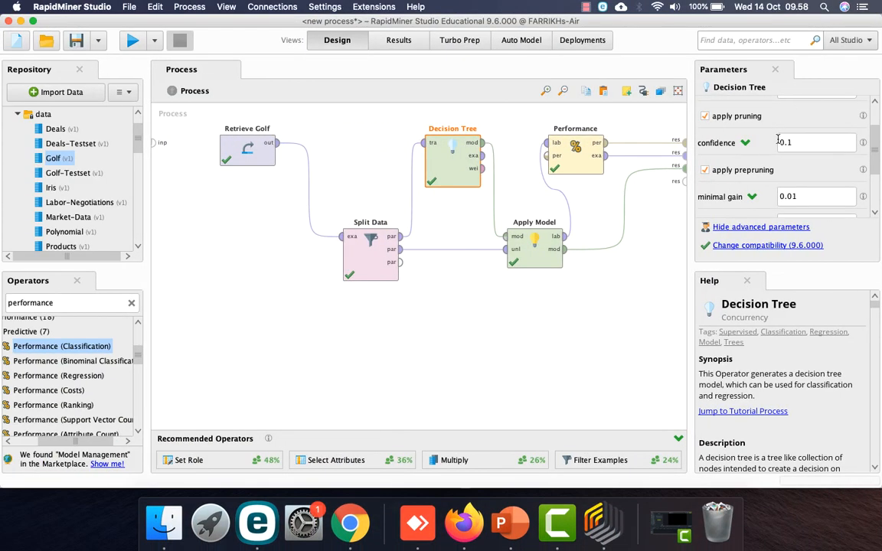
pyautogui.scroll(2, 778, 138)
pyautogui.click(801, 108)
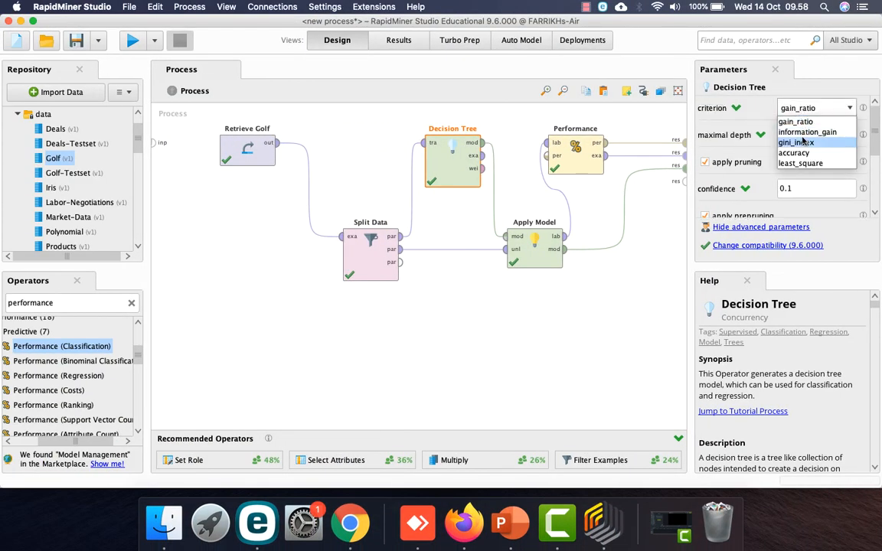
pyautogui.click(800, 141)
pyautogui.click(749, 164)
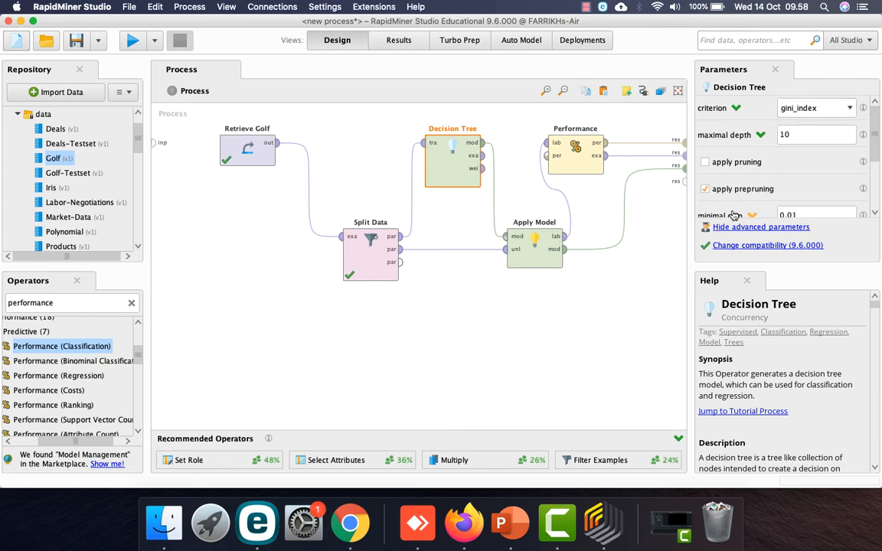
pyautogui.click(735, 188)
pyautogui.click(132, 40)
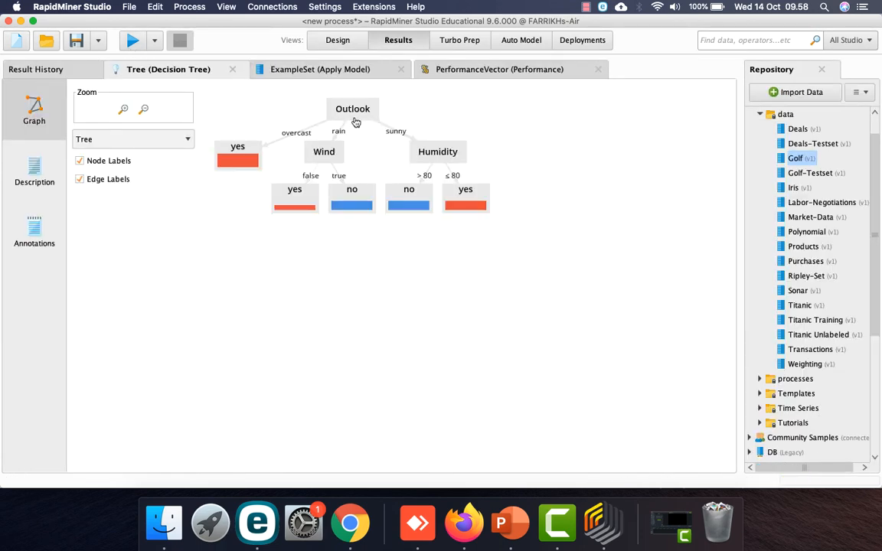
pyautogui.click(490, 69)
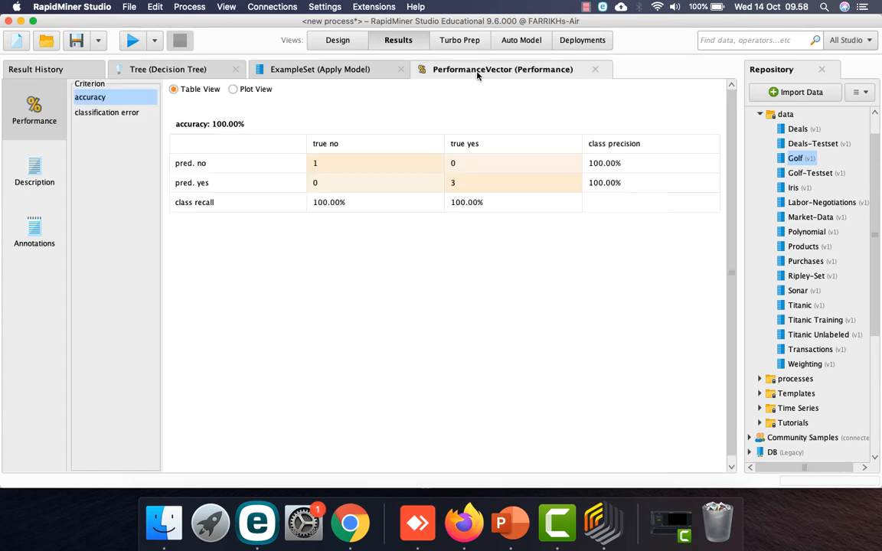
# Step: Turn on pruning for the gini_index Decision Tree, rerun the process, and check the accuracy table
pyautogui.click(339, 42)
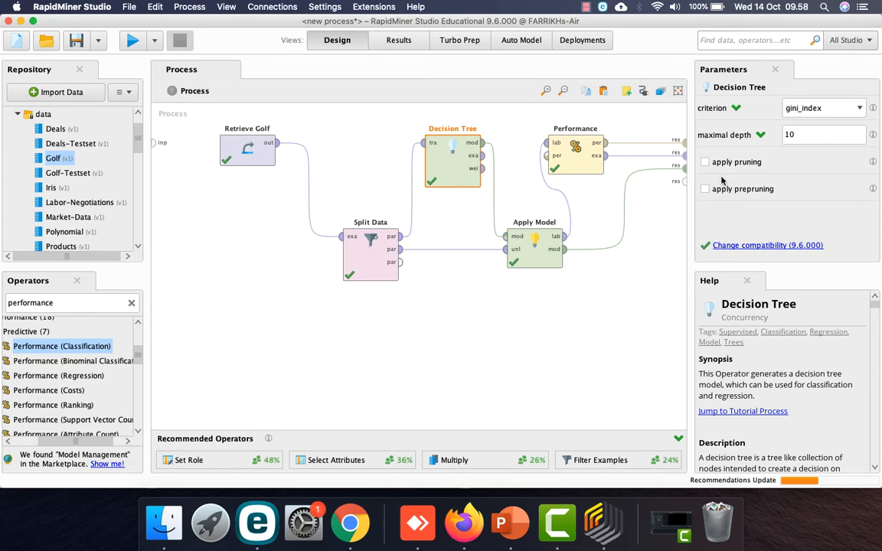
pyautogui.click(706, 162)
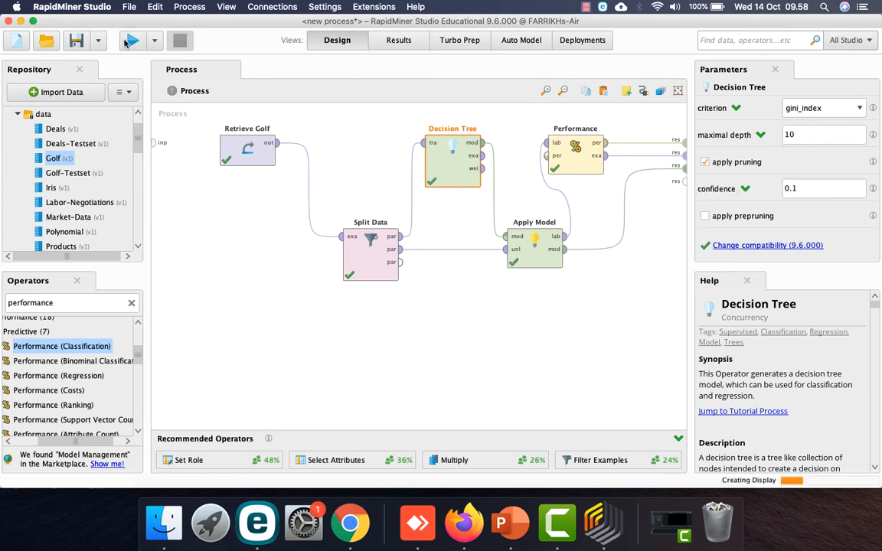
pyautogui.click(128, 42)
pyautogui.click(503, 70)
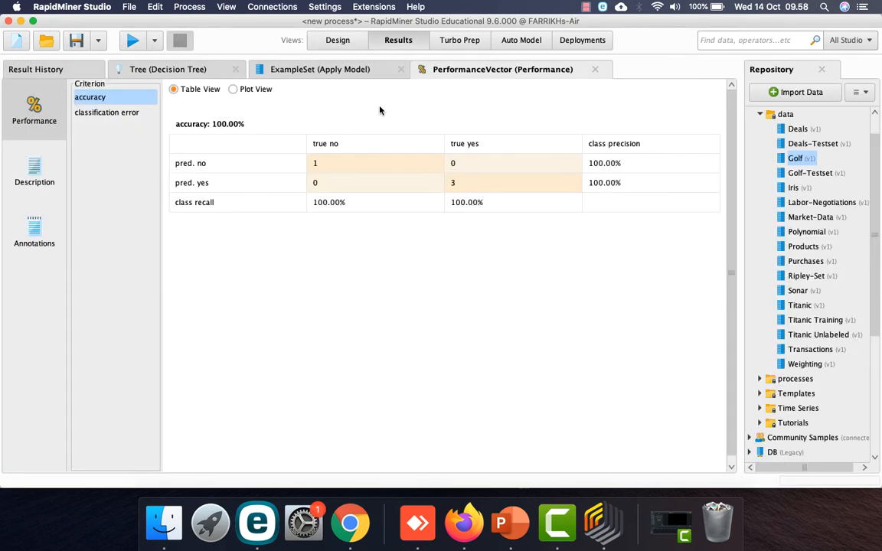
# Step: Add prepruning to the pruned gini_index Decision Tree, rerun the process, and check the accuracy table
pyautogui.click(330, 40)
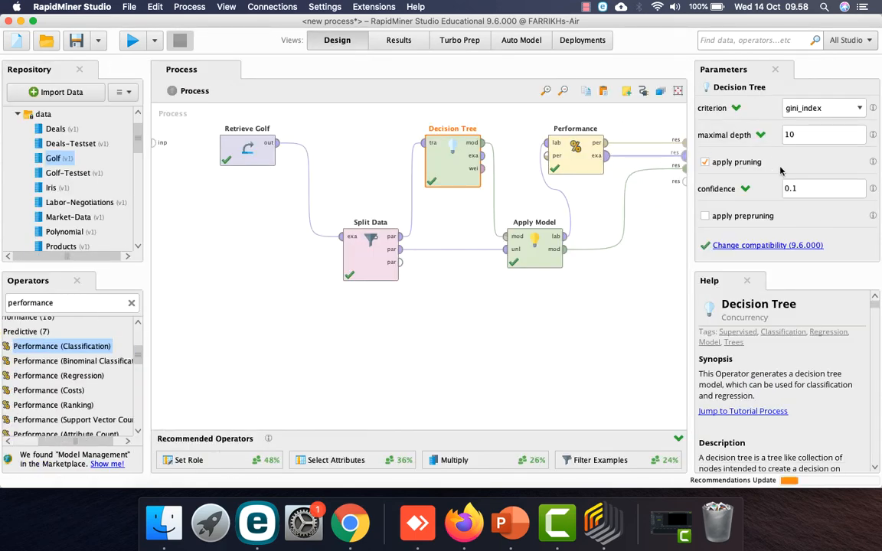
pyautogui.click(705, 215)
pyautogui.click(130, 42)
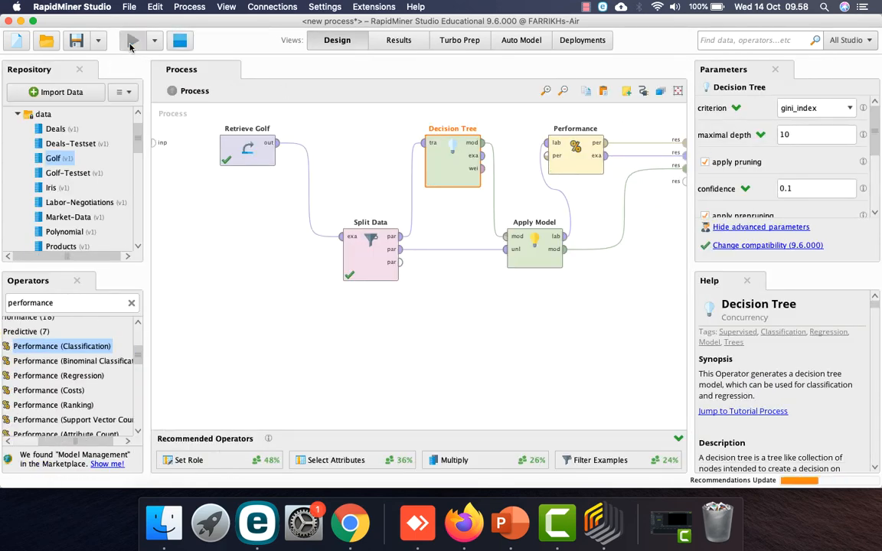
pyautogui.click(482, 69)
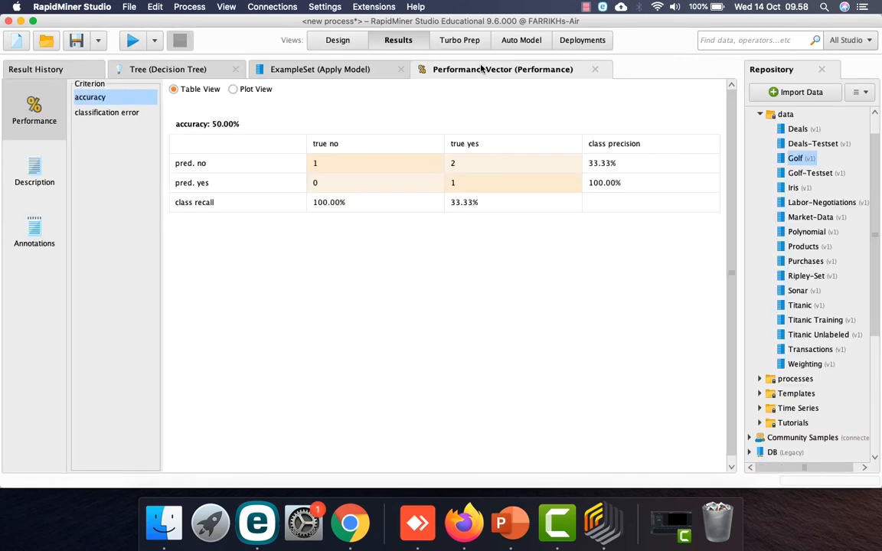
# Step: Turn prepruning off while keeping pruning on for the gini_index Decision Tree, and rerun the process to check its tree and performance
pyautogui.click(337, 40)
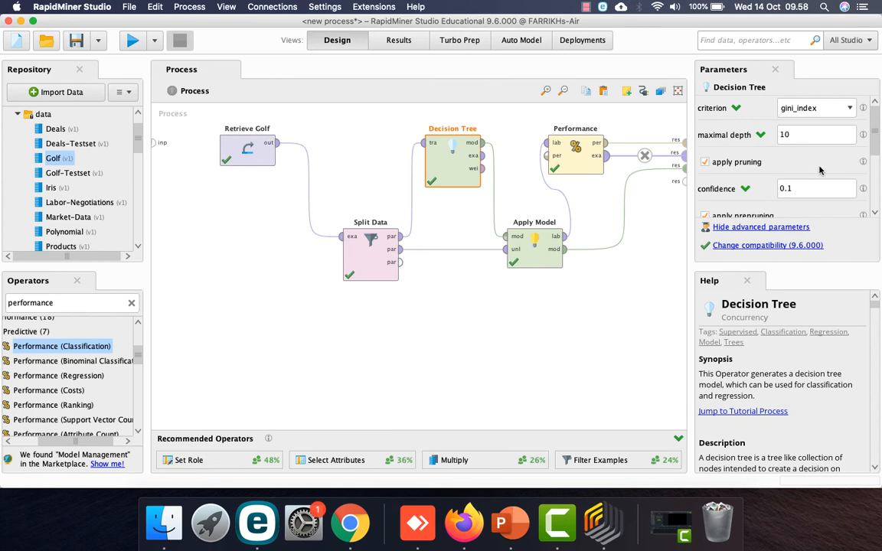
pyautogui.scroll(-1, 773, 177)
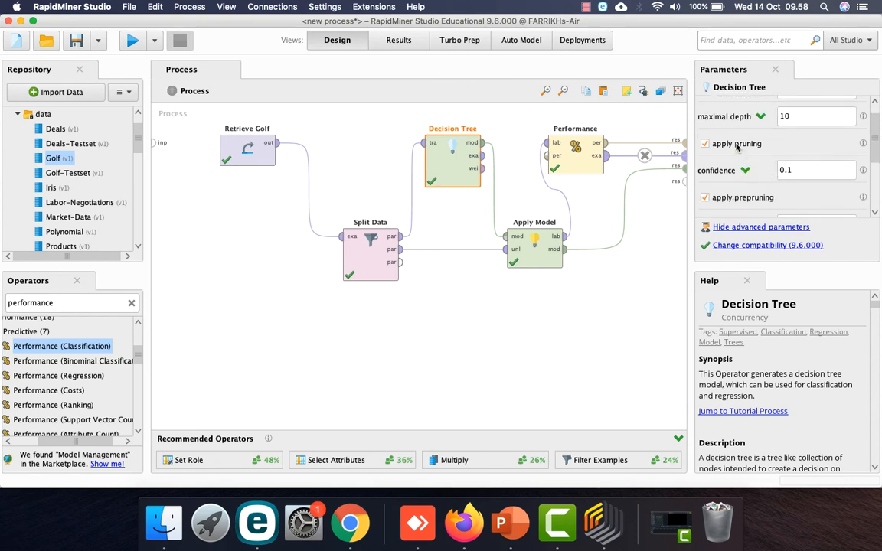
pyautogui.scroll(-2, 730, 206)
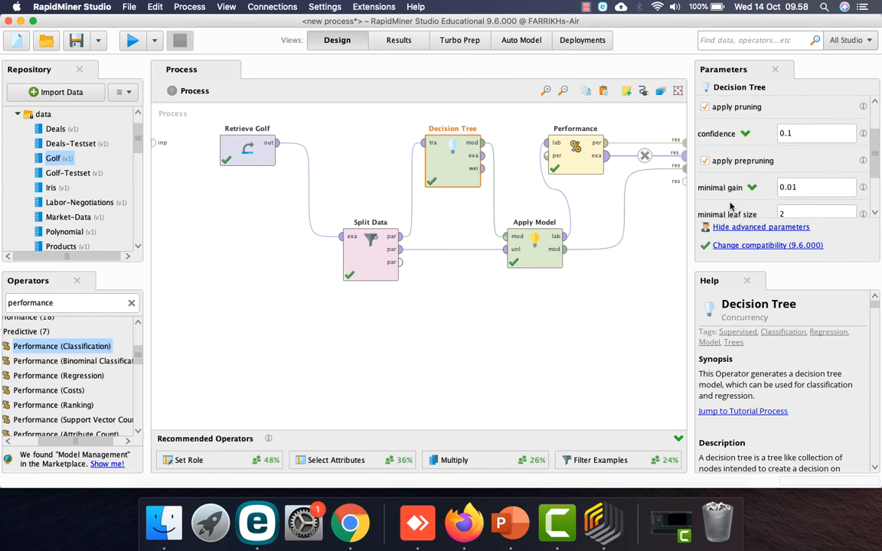
pyautogui.click(721, 163)
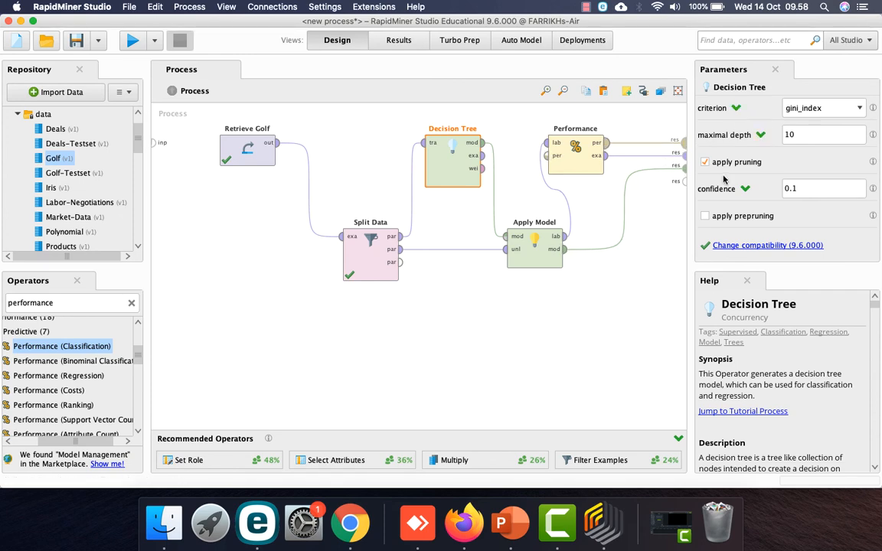
pyautogui.click(133, 40)
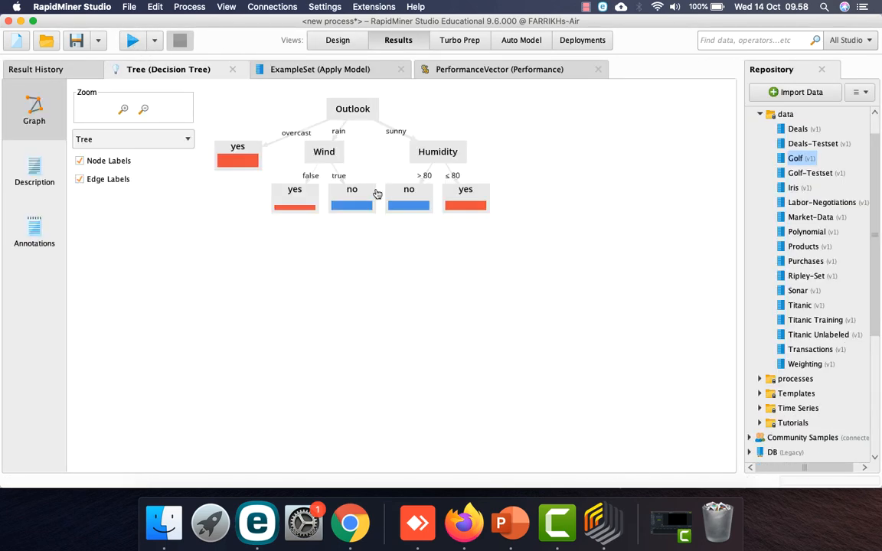
pyautogui.click(481, 73)
pyautogui.click(337, 41)
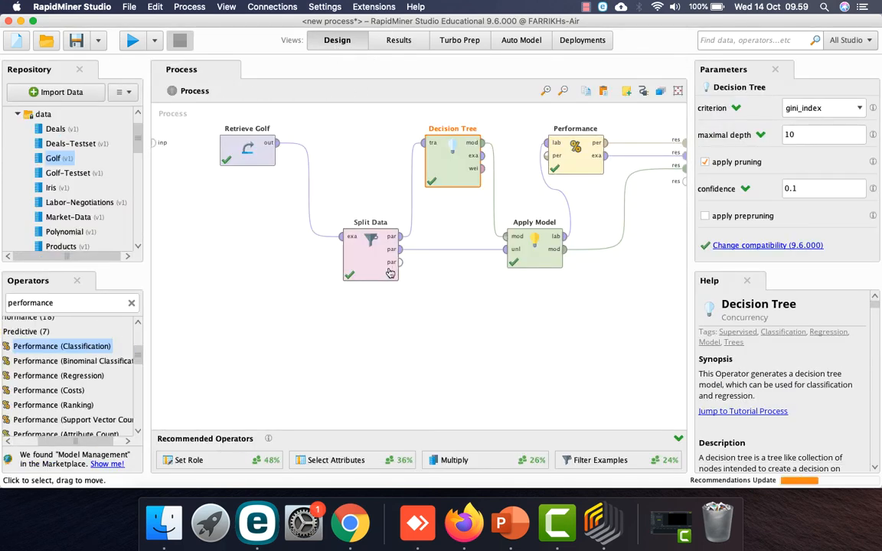
pyautogui.moveTo(390, 257)
pyautogui.mouseDown()
pyautogui.moveTo(348, 256)
pyautogui.moveTo(390, 257)
pyautogui.mouseUp()
pyautogui.click(534, 253)
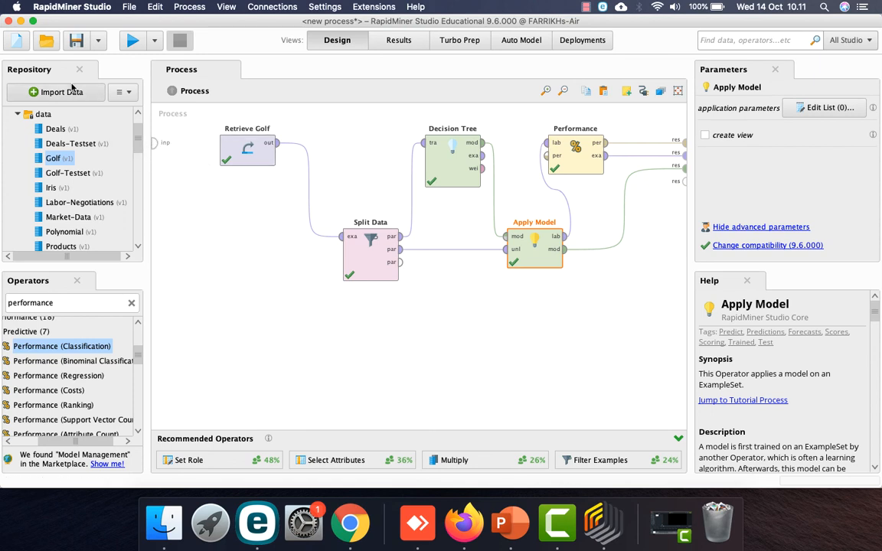
# Step: Save the process in the alzamiPraktek repository under the name pertemuan_01_decision_tree
pyautogui.scroll(3, 70, 176)
pyautogui.scroll(-15, 71, 181)
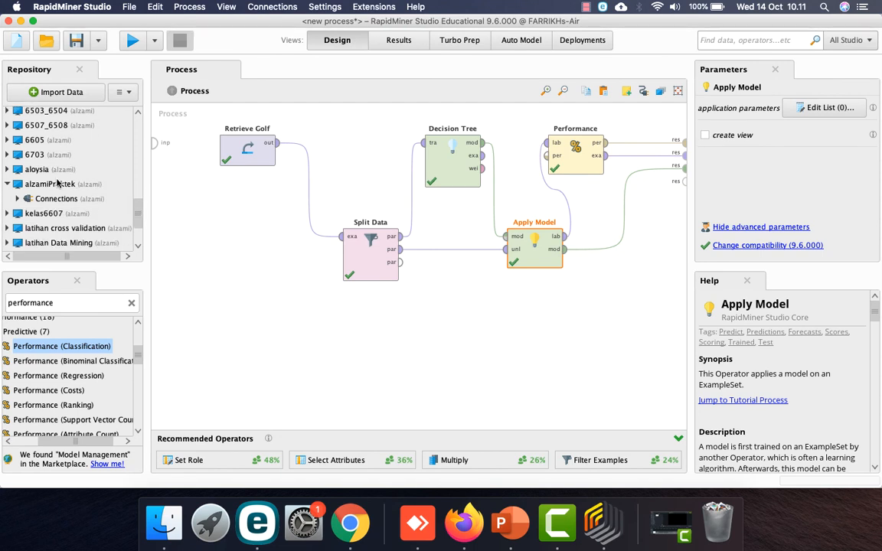
pyautogui.click(54, 186)
pyautogui.click(76, 43)
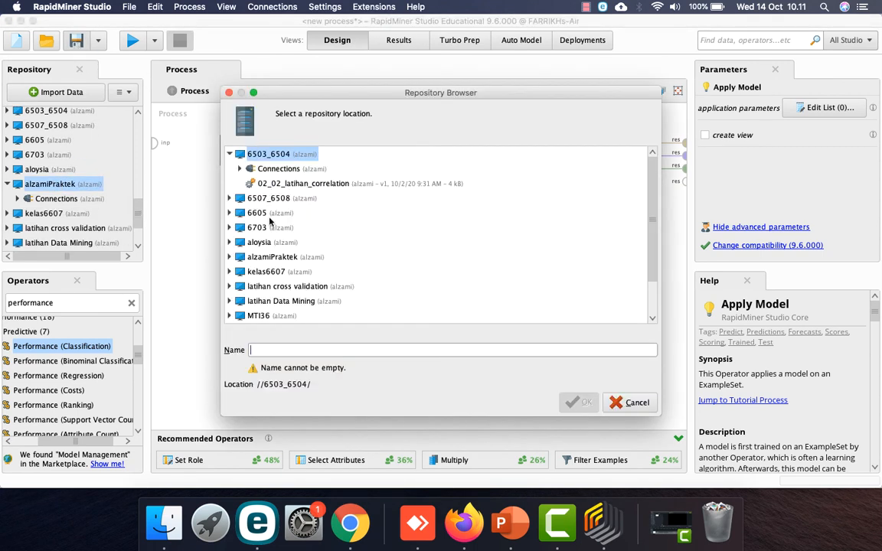
pyautogui.click(268, 258)
pyautogui.click(292, 349)
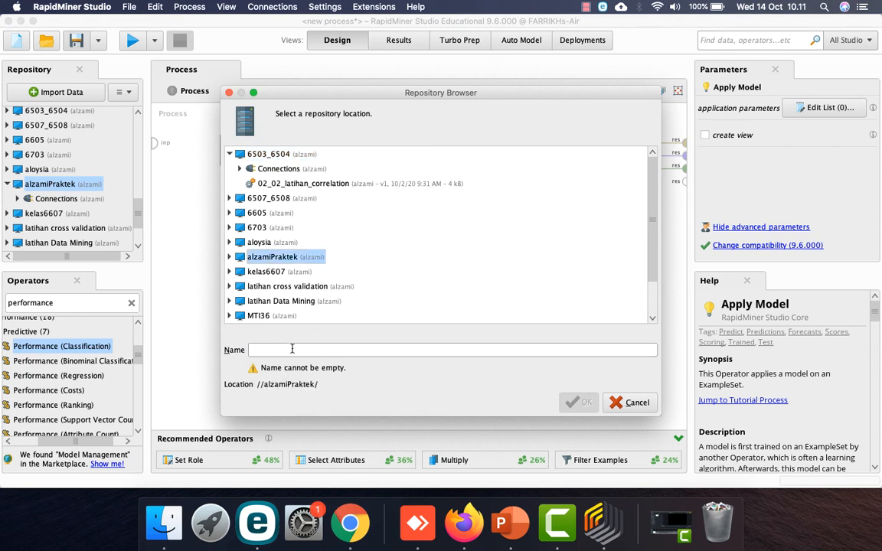
pyautogui.write('pertemuan')
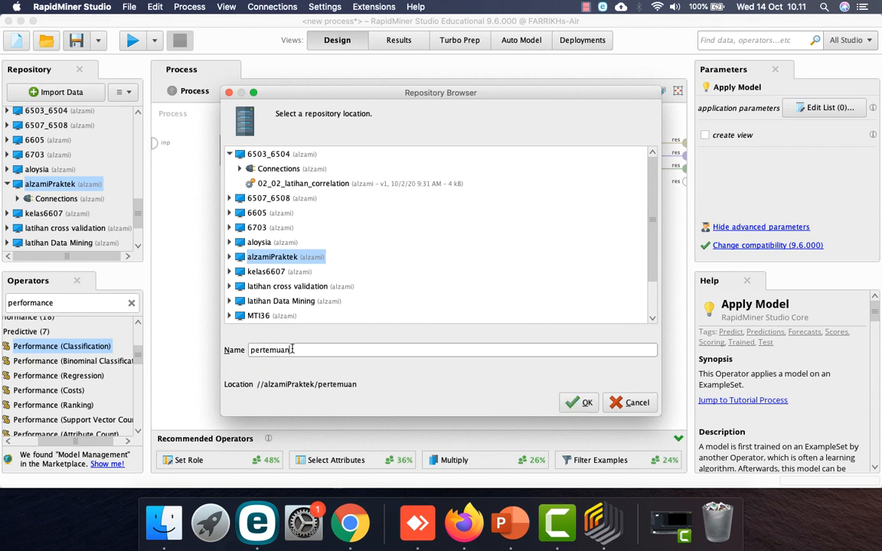
pyautogui.write('_01_decision_tree')
pyautogui.click(578, 402)
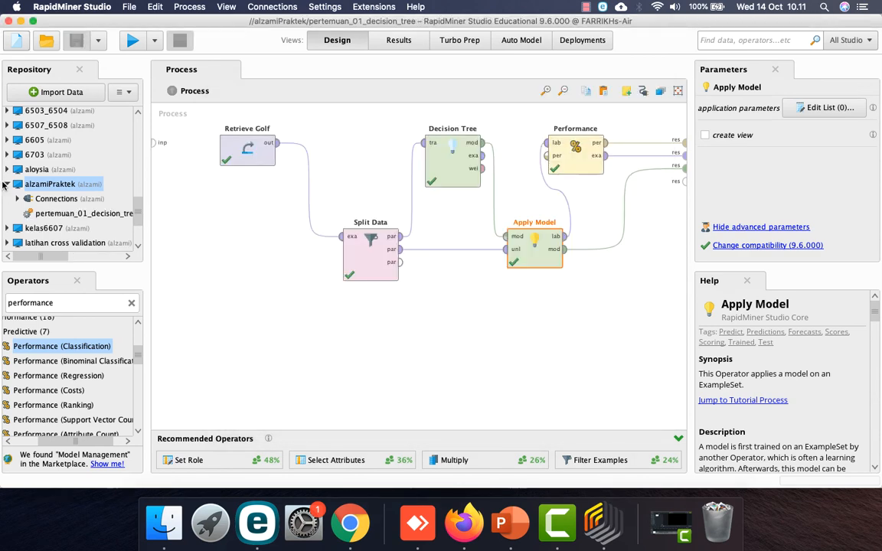
# Step: Close RapidMiner Studio and relaunch it with a blank process
pyautogui.click(9, 20)
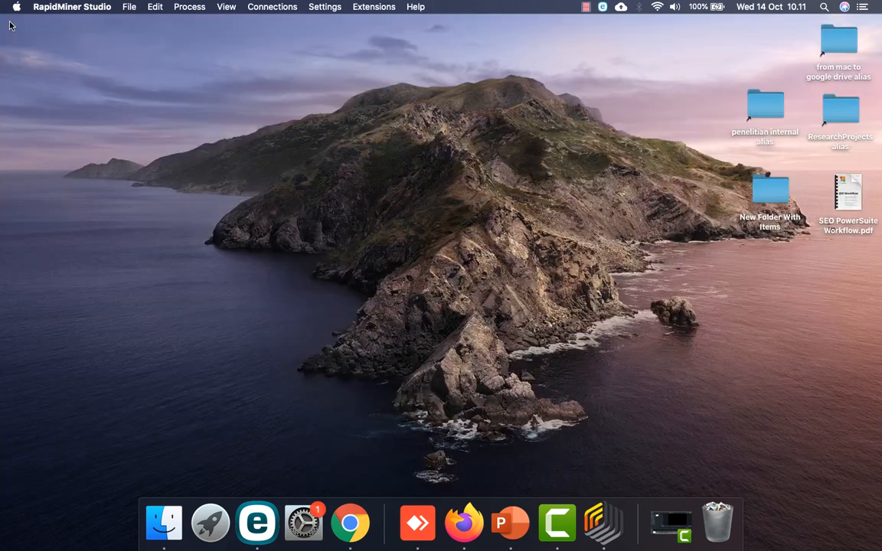
pyautogui.click(603, 523)
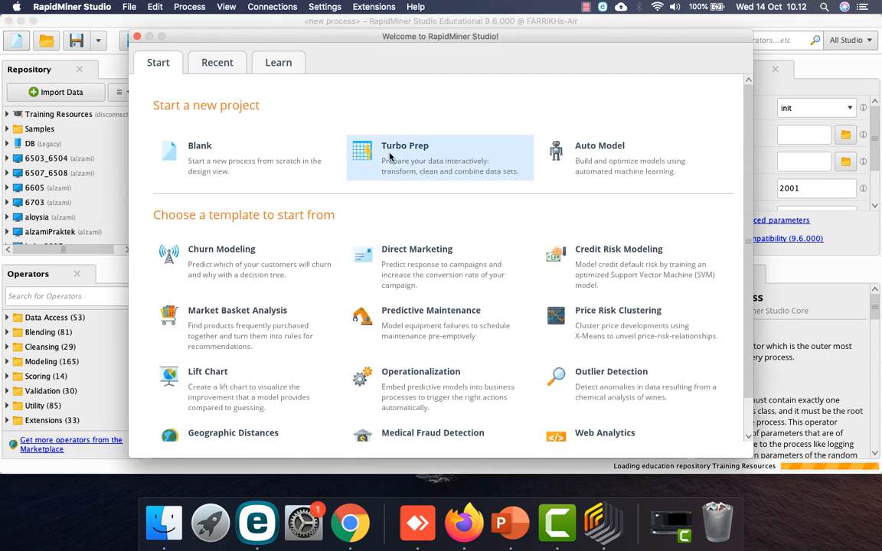
pyautogui.click(239, 155)
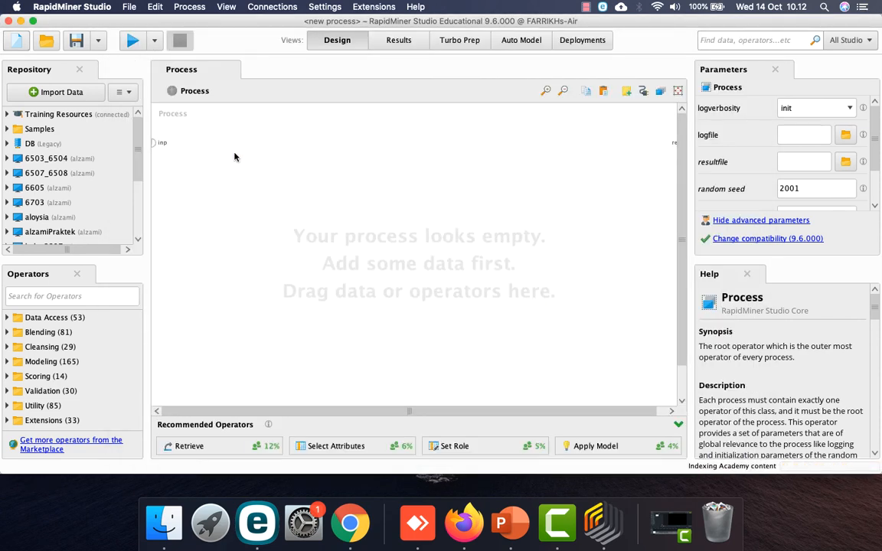
# Step: Open the saved pertemuan_01_decision_tree process from the alzamiPraktek repository and run it to check its performance table
pyautogui.scroll(-2, 75, 210)
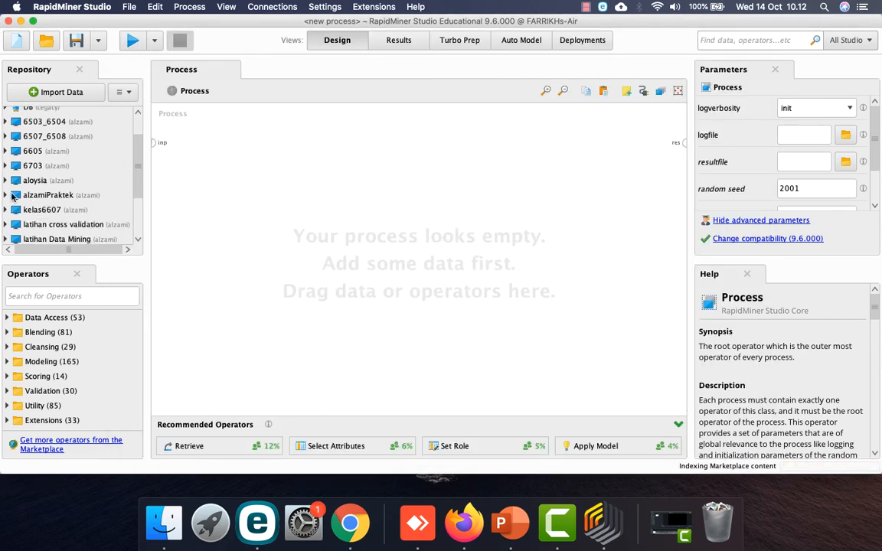
pyautogui.click(6, 195)
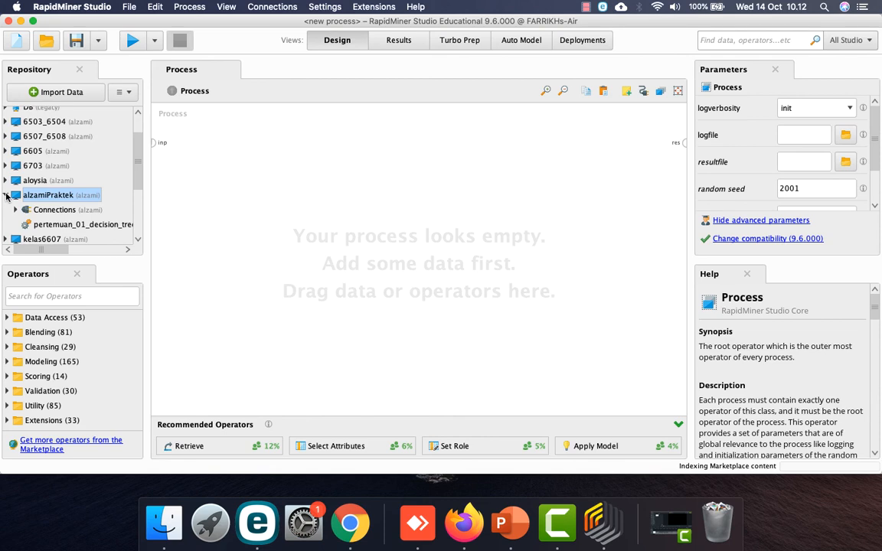
pyautogui.doubleClick(66, 225)
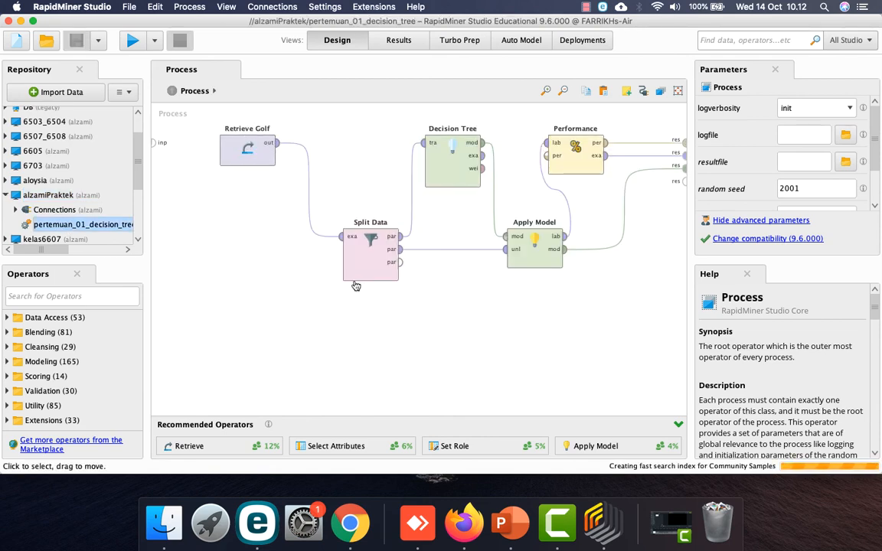
pyautogui.click(132, 43)
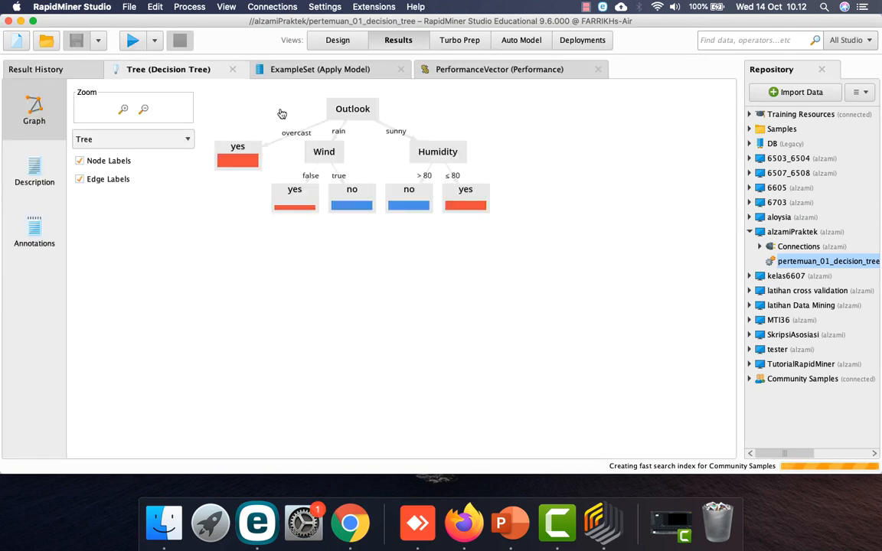
pyautogui.click(412, 67)
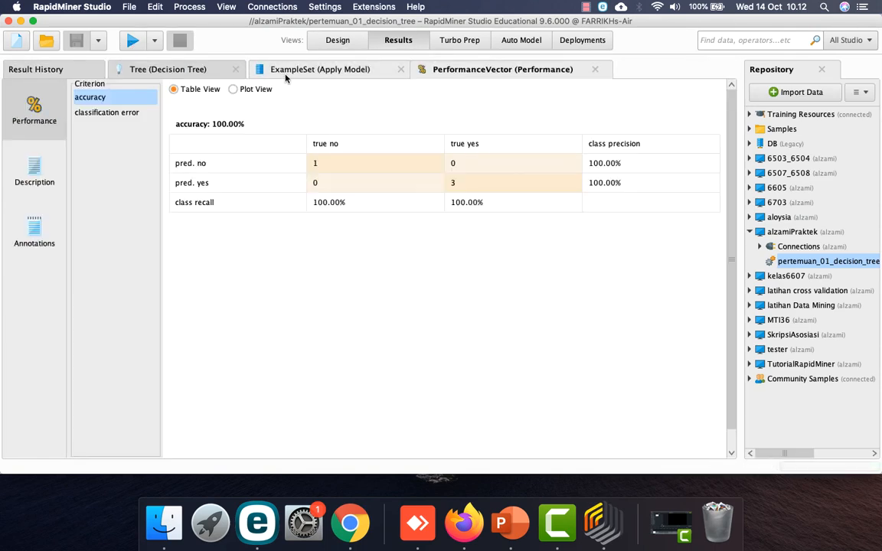